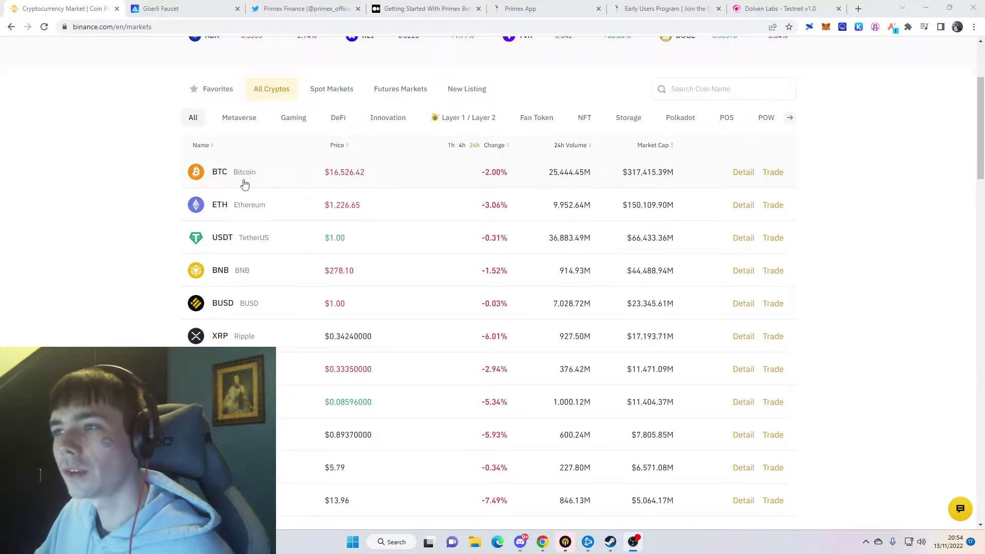
- Read the Primex Beta guide's Early access and Private challenges perks, then return to the Primex faucet
{"action": "left_click", "coordinate": [421, 6]}
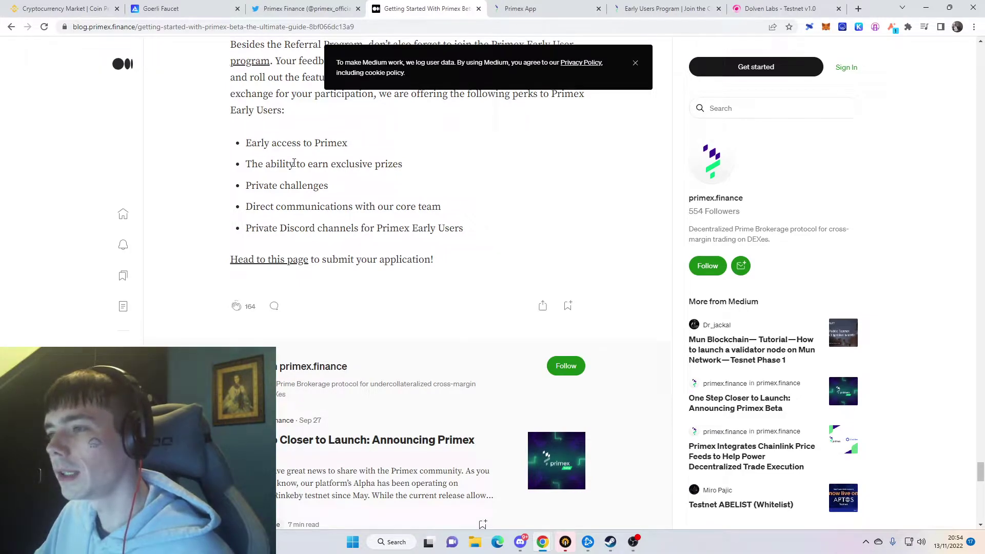
{"action": "left_click_drag", "start_coordinate": [253, 150], "coordinate": [390, 142]}
{"action": "left_click", "coordinate": [391, 141]}
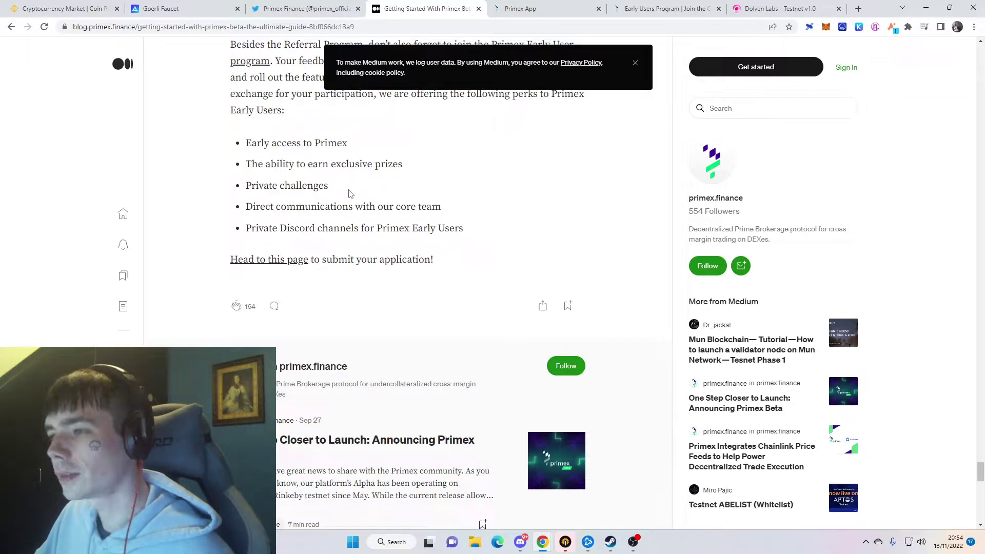
{"action": "left_click_drag", "start_coordinate": [350, 194], "coordinate": [257, 187]}
{"action": "left_click", "coordinate": [389, 169]}
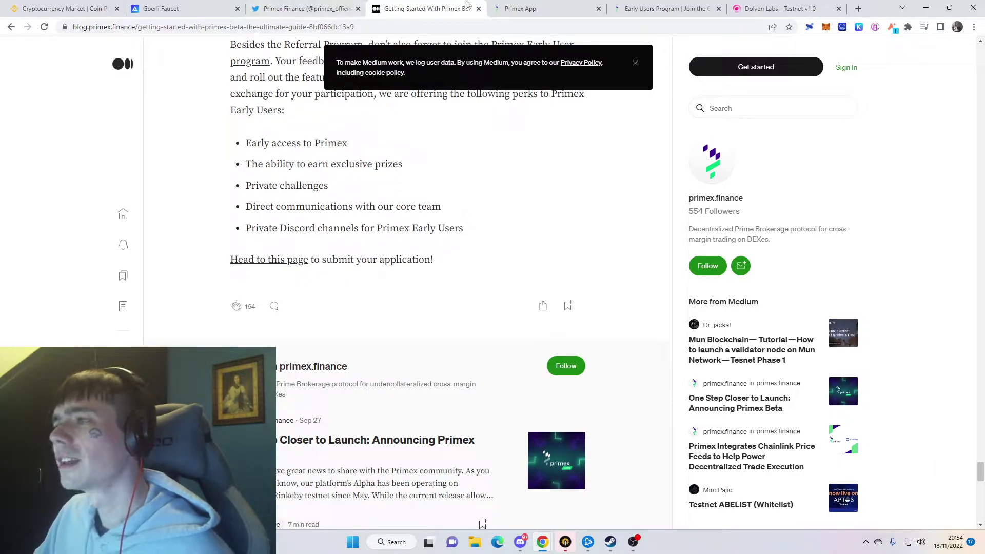
{"action": "left_click", "coordinate": [585, 6]}
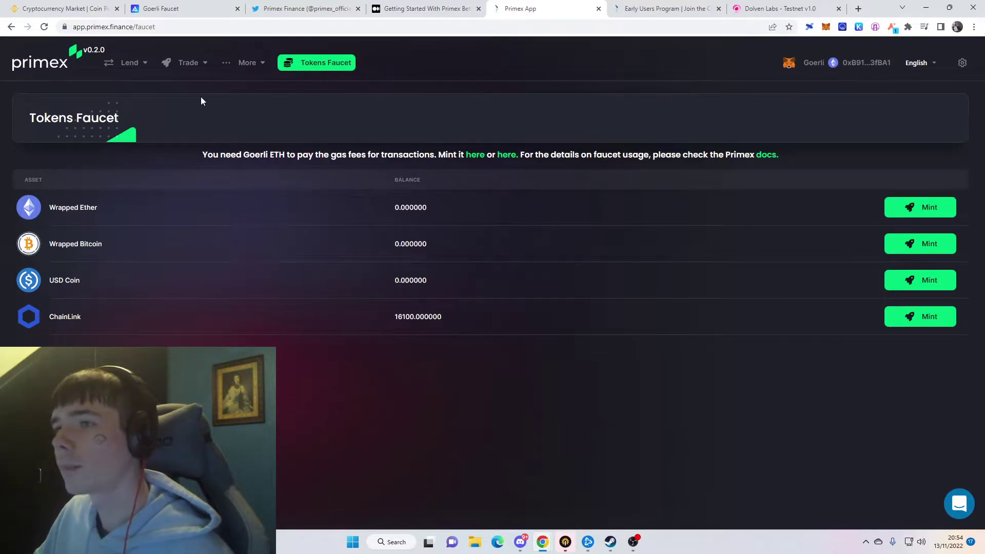
- Switch to the Alchemy Goerli Faucet page showing the 0.2 Goerli ETH request
{"action": "left_click", "coordinate": [201, 7]}
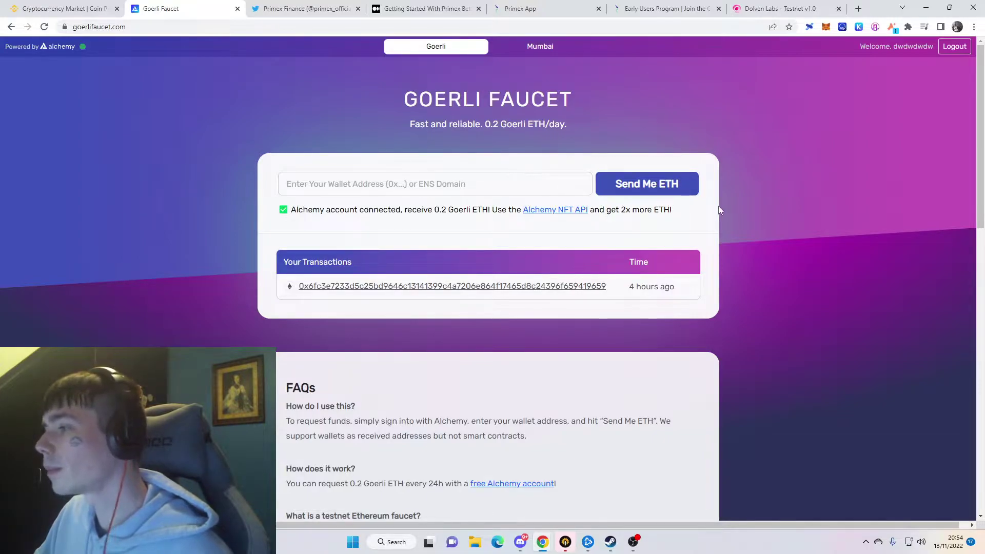
- Check the wallet's 0.2567 GoerliETH balance in MetaMask, then go back to the Primex faucet page
{"action": "left_click", "coordinate": [826, 28]}
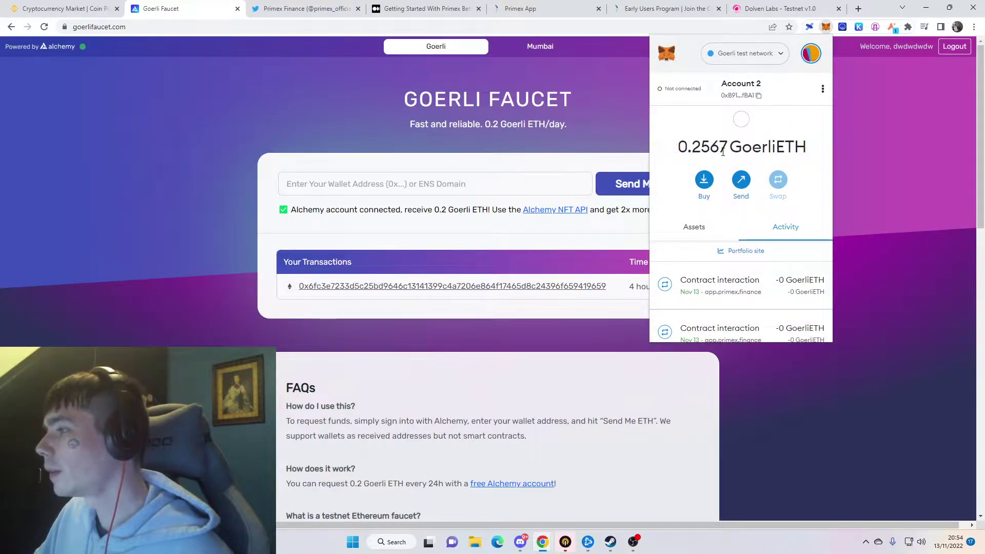
{"action": "left_click", "coordinate": [620, 111]}
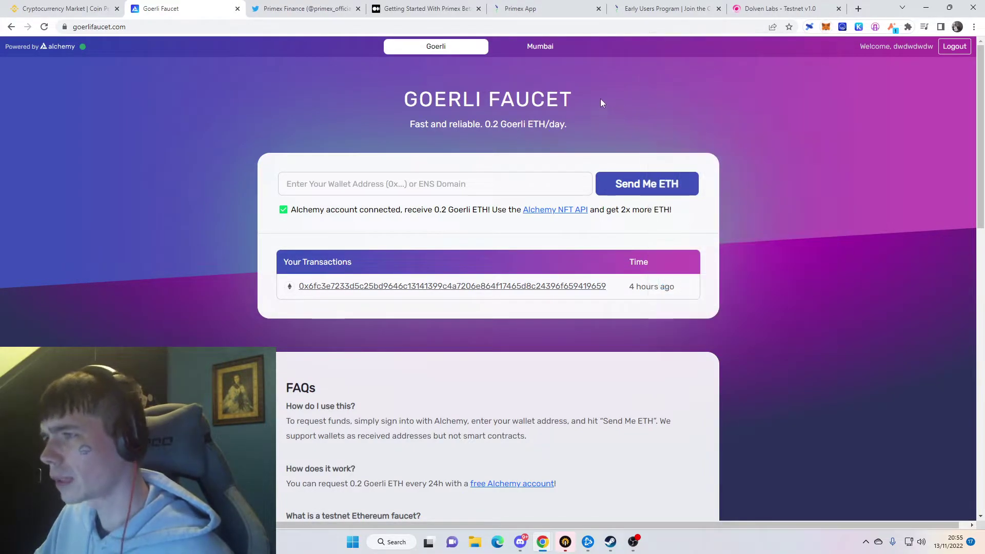
{"action": "left_click", "coordinate": [539, 9]}
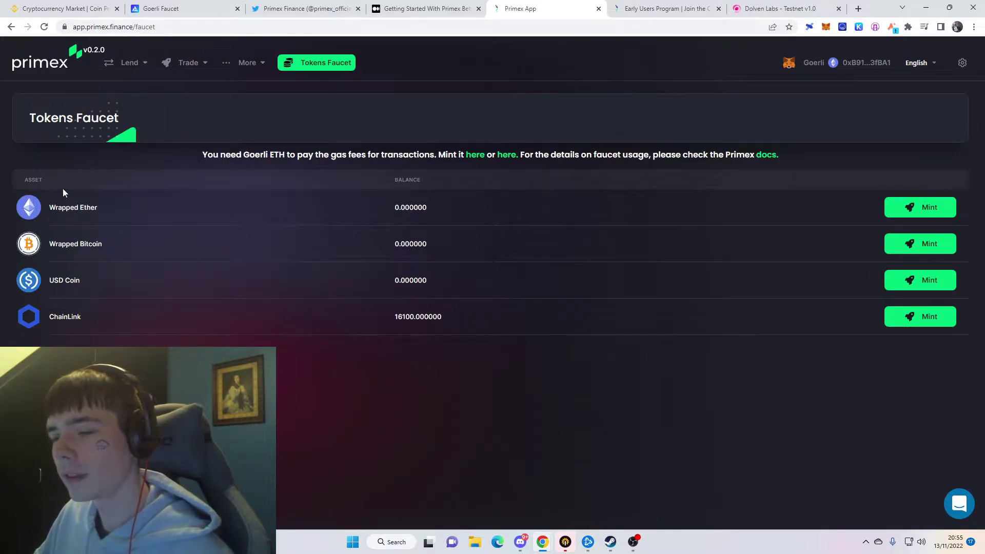
- Mint test Wrapped Ether from the faucet and confirm the transaction in MetaMask
{"action": "left_click_drag", "start_coordinate": [93, 213], "coordinate": [48, 208]}
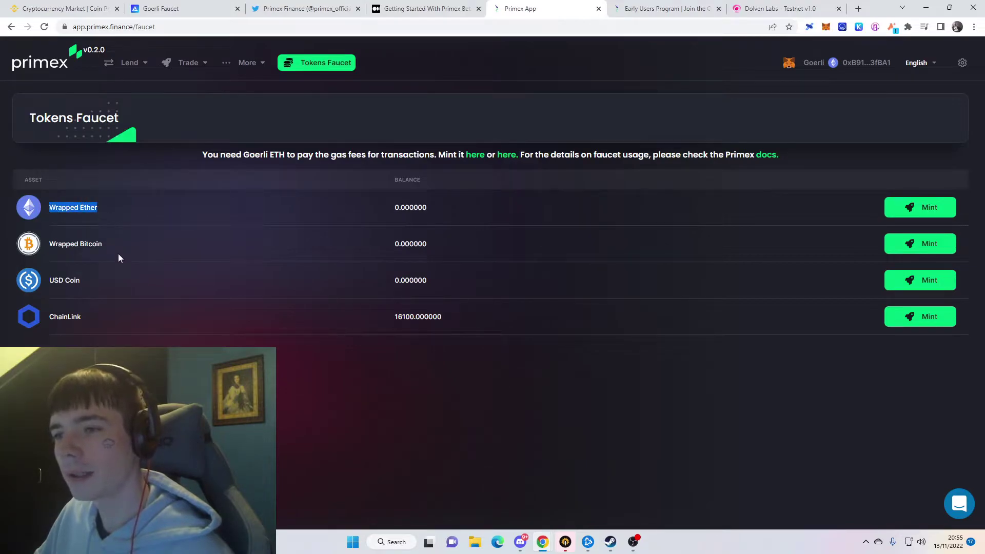
{"action": "left_click_drag", "start_coordinate": [118, 257], "coordinate": [55, 245]}
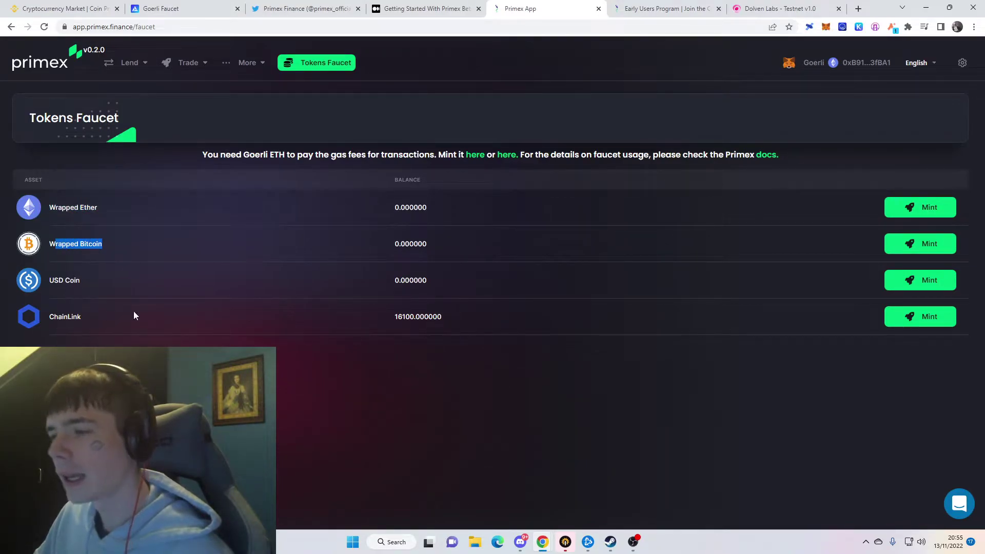
{"action": "left_click", "coordinate": [297, 355]}
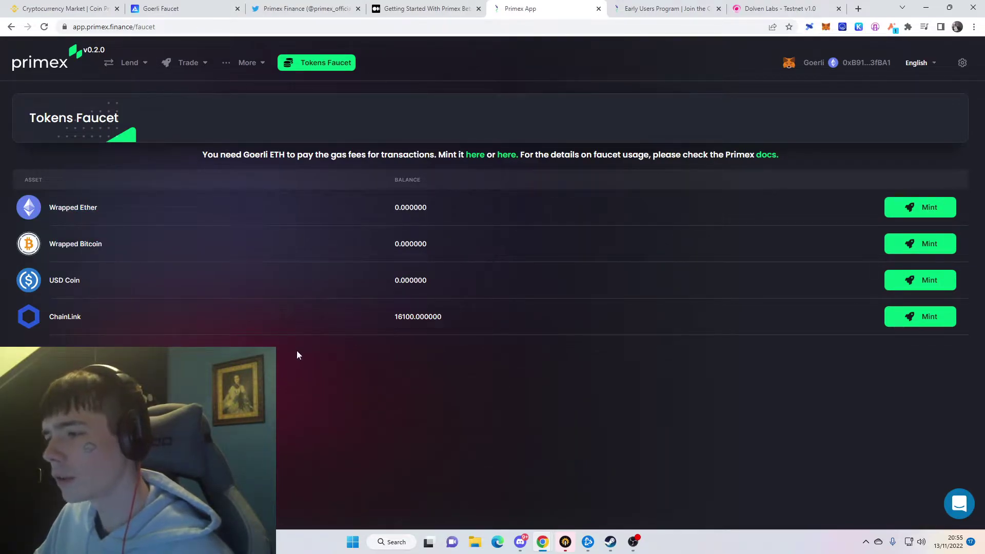
{"action": "left_click", "coordinate": [947, 211]}
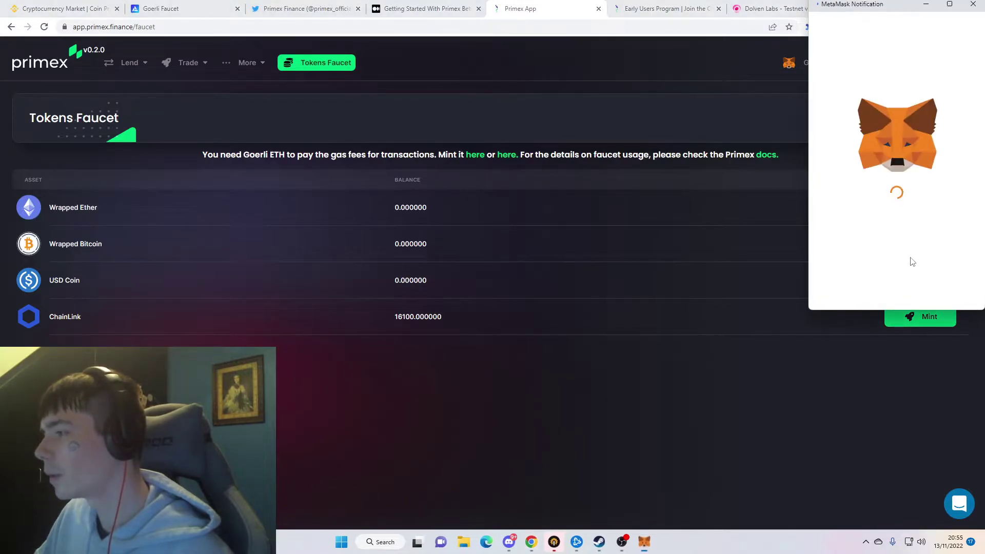
{"action": "scroll", "coordinate": [924, 246], "scroll_direction": "down", "scroll_amount": 2}
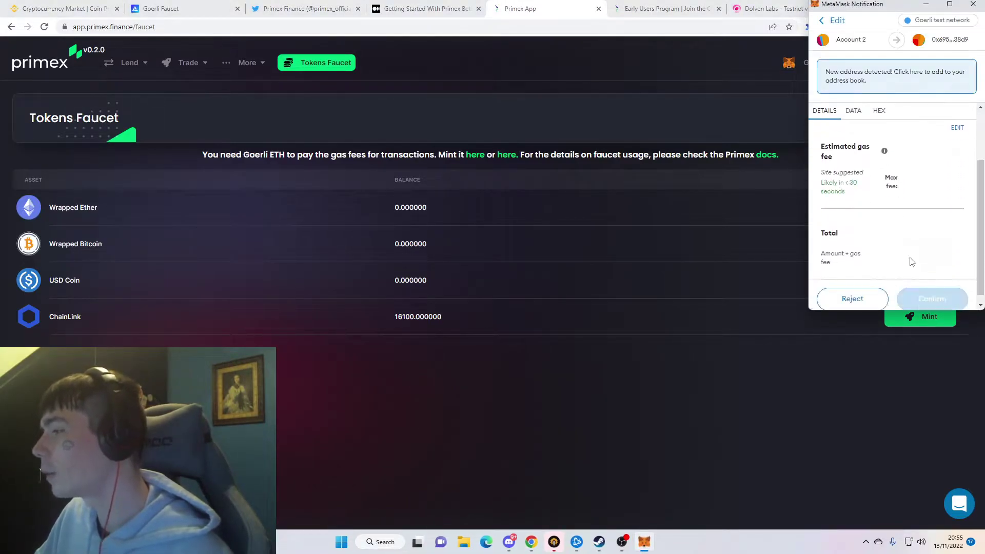
{"action": "left_click", "coordinate": [941, 287]}
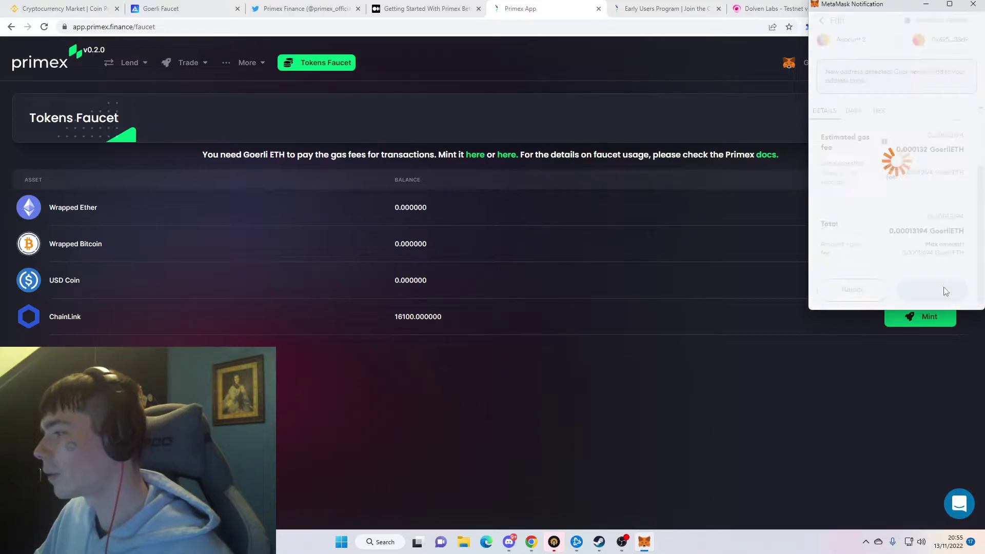
- Mint and confirm test Wrapped Bitcoin and USD Coin, then view the Early Users page
{"action": "left_click", "coordinate": [913, 246]}
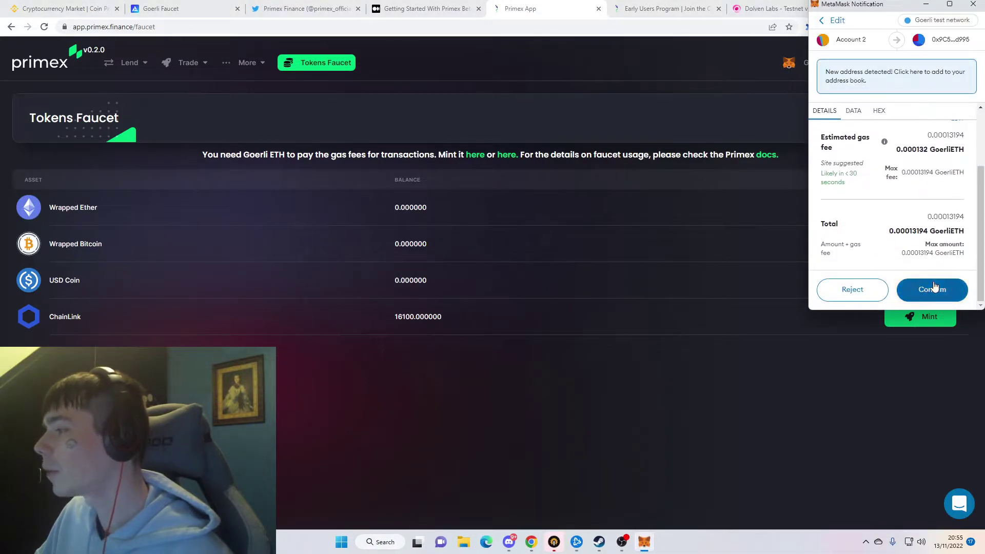
{"action": "left_click", "coordinate": [934, 287]}
{"action": "left_click", "coordinate": [909, 280]}
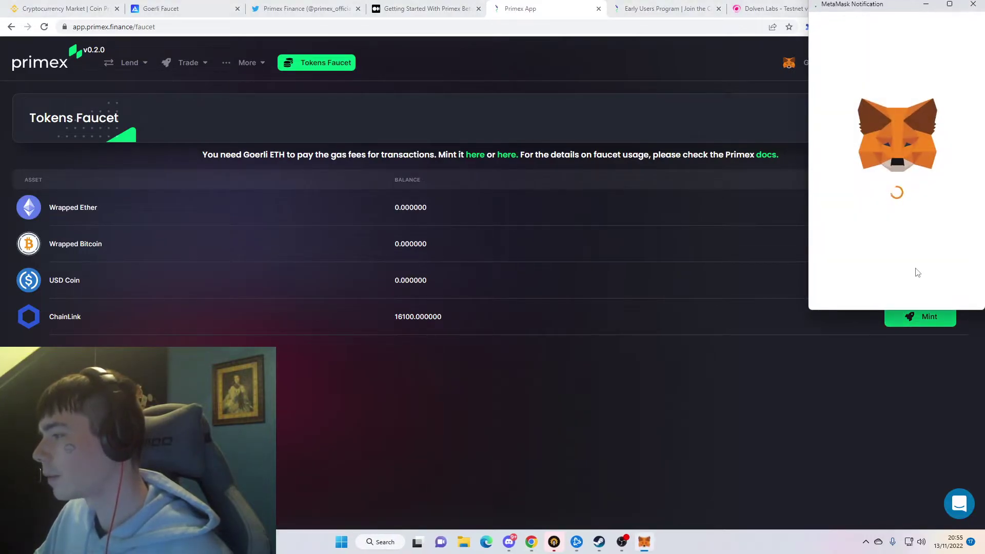
{"action": "scroll", "coordinate": [931, 288], "scroll_direction": "down", "scroll_amount": 1}
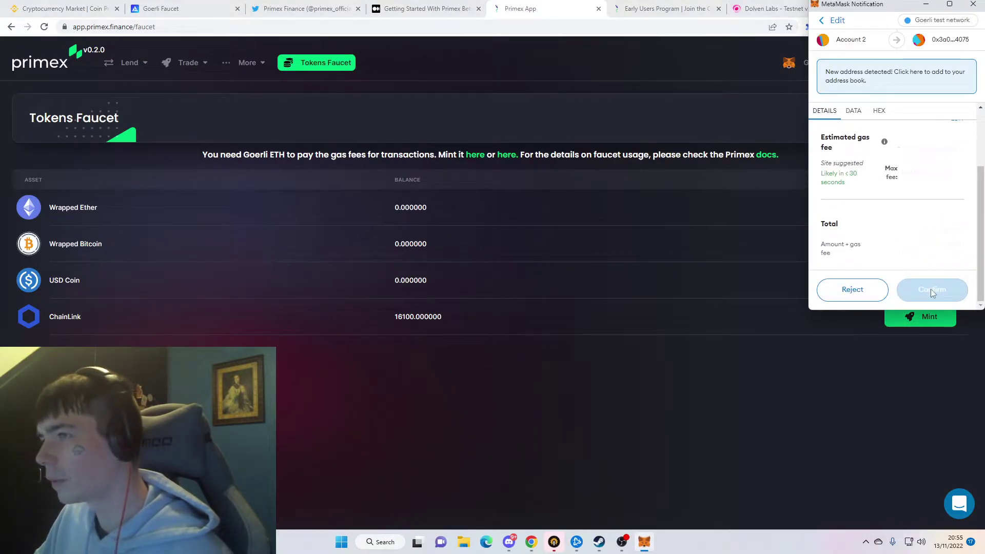
{"action": "left_click", "coordinate": [931, 289]}
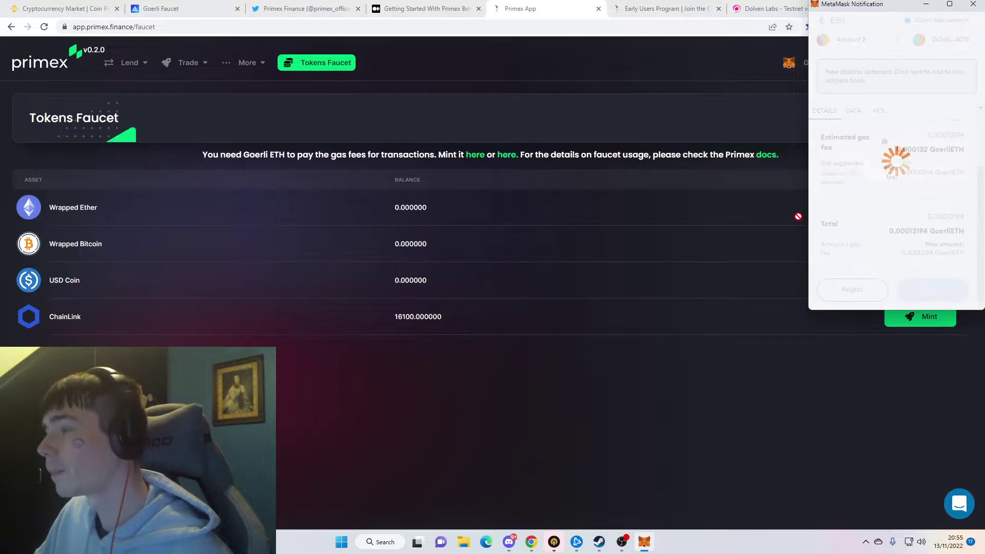
{"action": "left_click", "coordinate": [662, 6]}
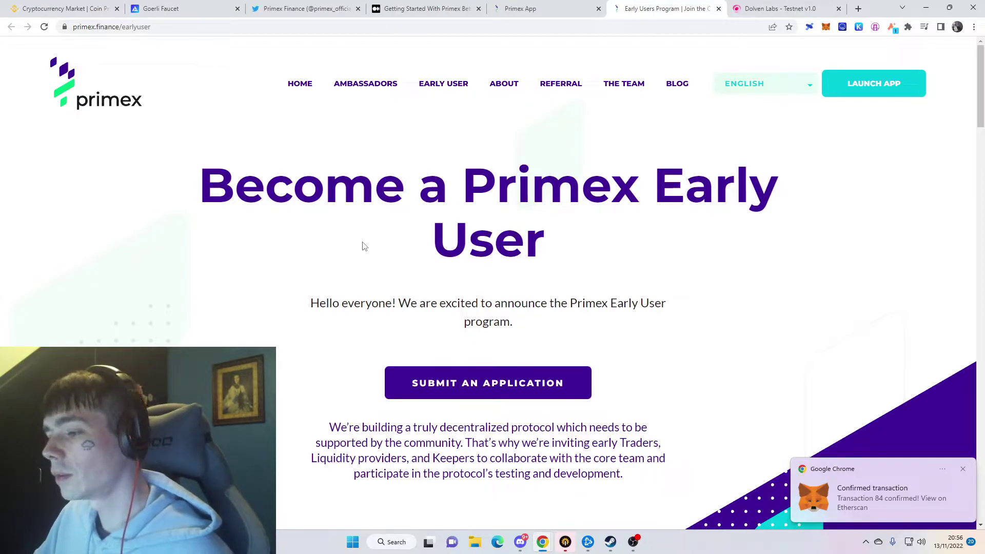
- Return to the Primex faucet showing 8 WETH, 0.5 WBTC and 21000 USDC balances
{"action": "key", "text": "ctrl+shift+Tab"}
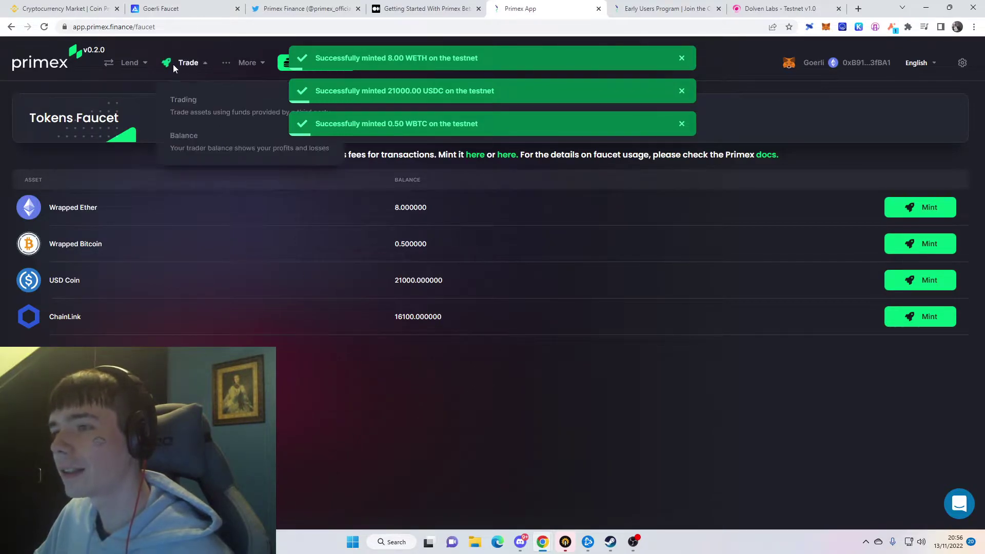
- Deposit the full 8 WETH into the WETH lending bucket and approve it in the wallet
{"action": "mouse_move", "coordinate": [129, 71]}
{"action": "left_click", "coordinate": [136, 95]}
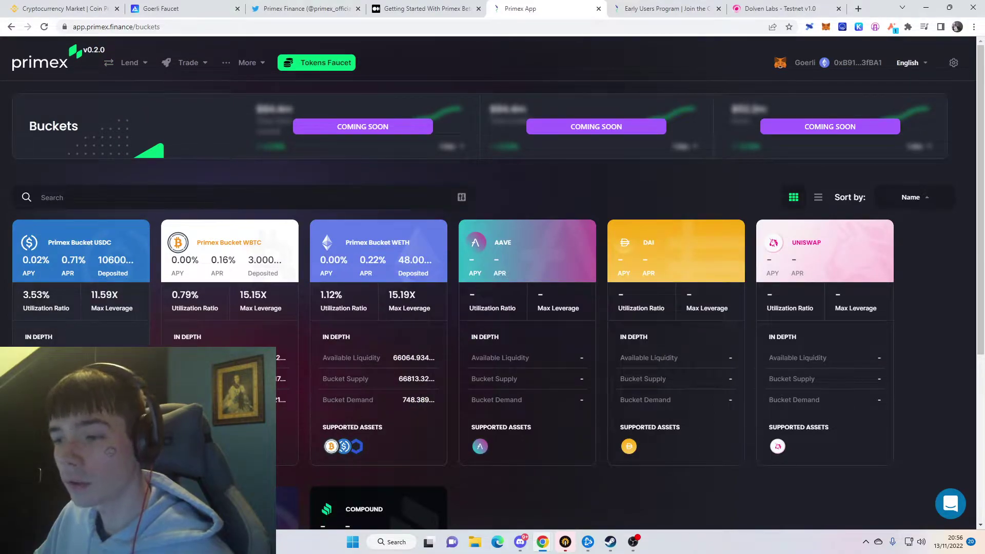
{"action": "mouse_move", "coordinate": [316, 426]}
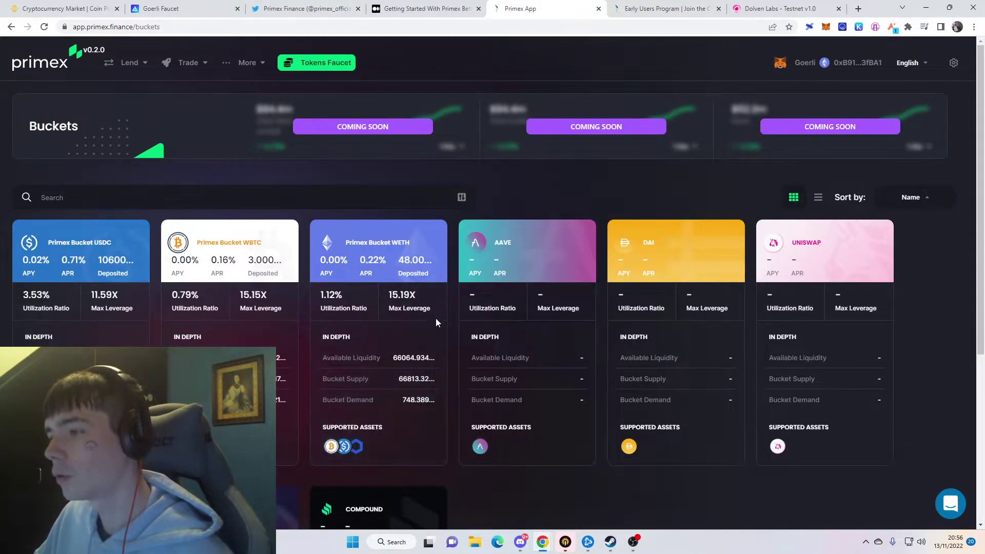
{"action": "left_click", "coordinate": [395, 426]}
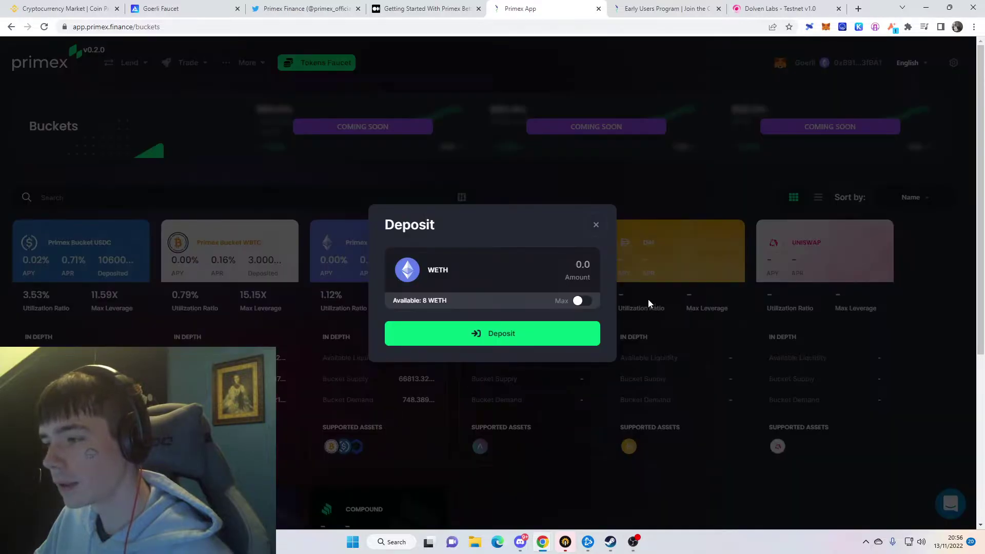
{"action": "left_click", "coordinate": [582, 301]}
{"action": "left_click", "coordinate": [536, 335]}
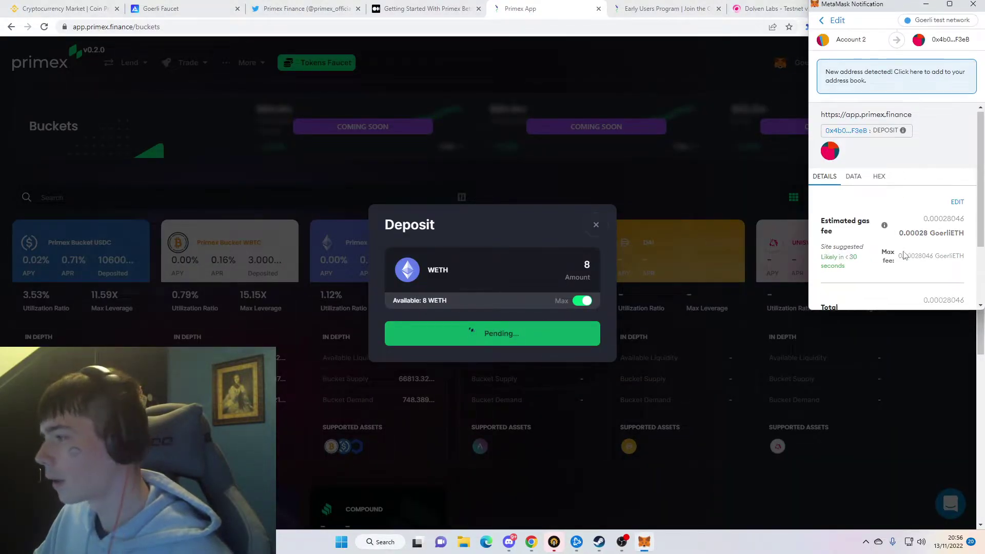
{"action": "scroll", "coordinate": [953, 290], "scroll_direction": "down", "scroll_amount": 2}
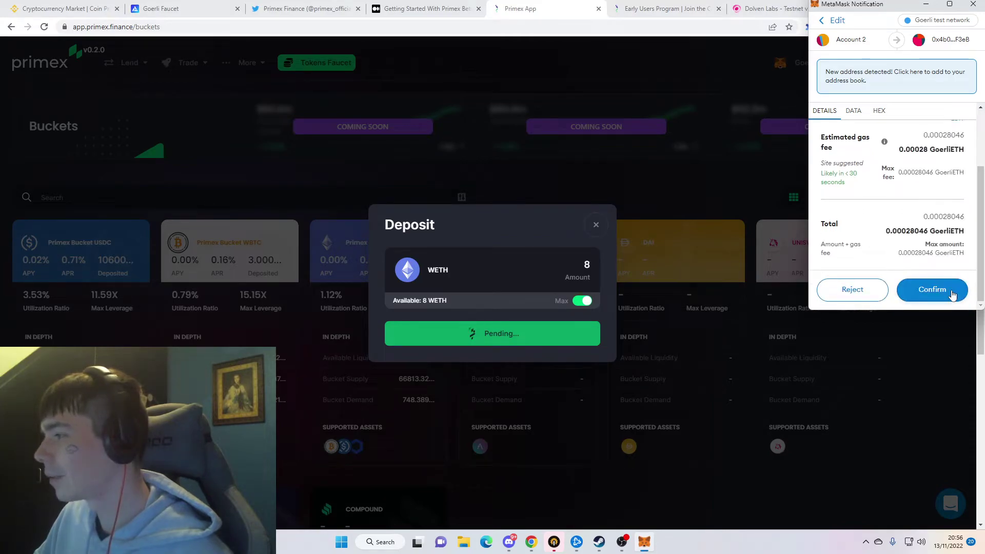
{"action": "left_click", "coordinate": [951, 290]}
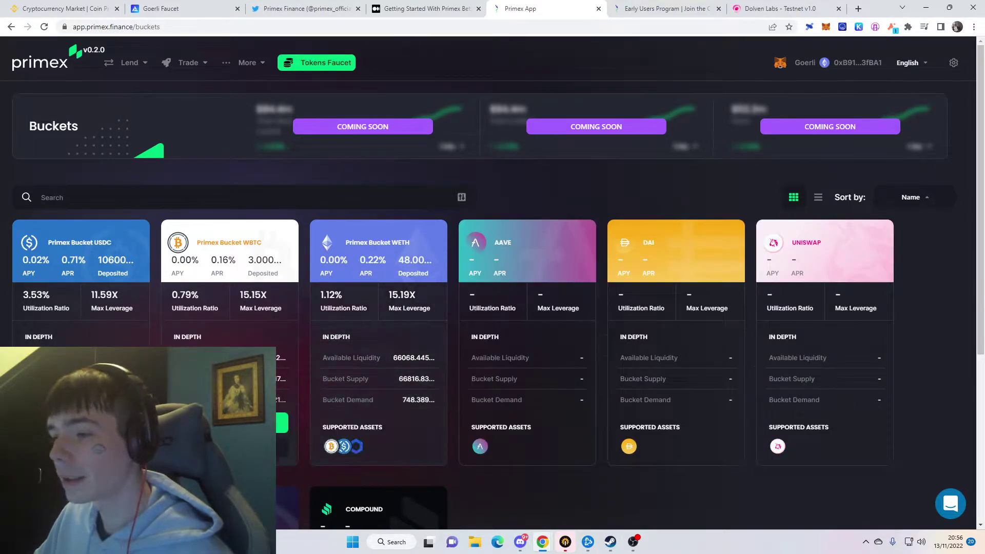
- Deposit the full 0.5 WBTC into the WBTC bucket and approve the transaction
{"action": "left_click", "coordinate": [281, 422]}
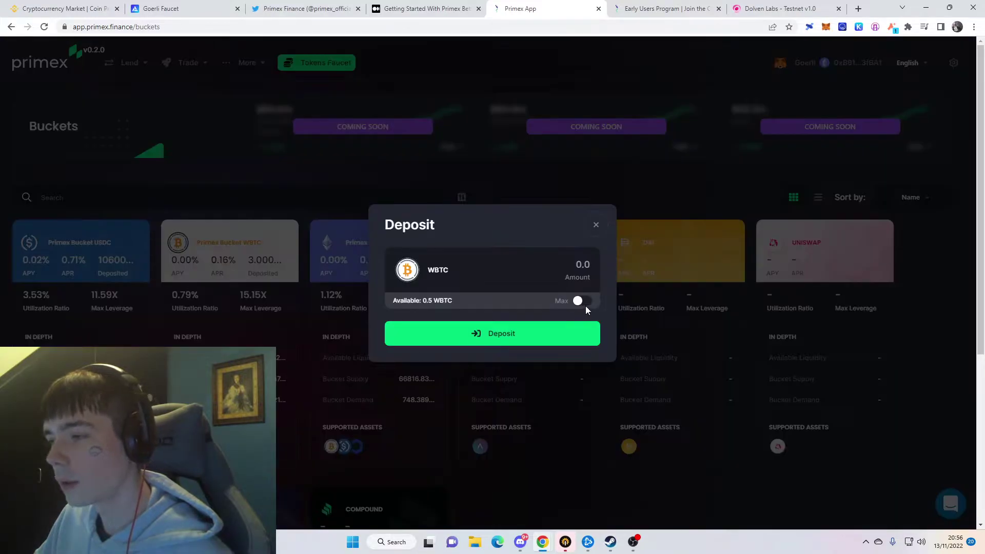
{"action": "left_click", "coordinate": [582, 301]}
{"action": "left_click", "coordinate": [539, 332]}
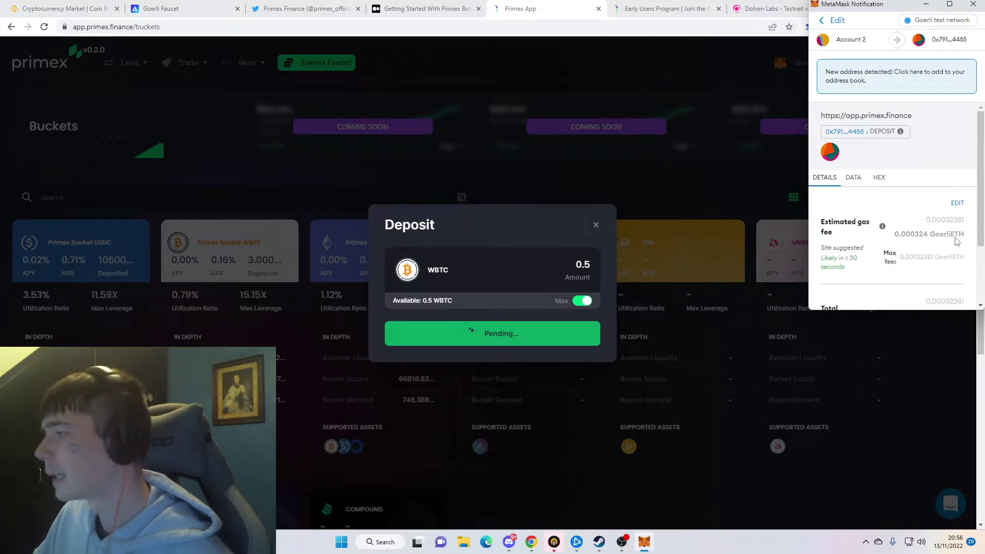
{"action": "scroll", "coordinate": [897, 231], "scroll_direction": "down", "scroll_amount": 3}
{"action": "left_click", "coordinate": [937, 292]}
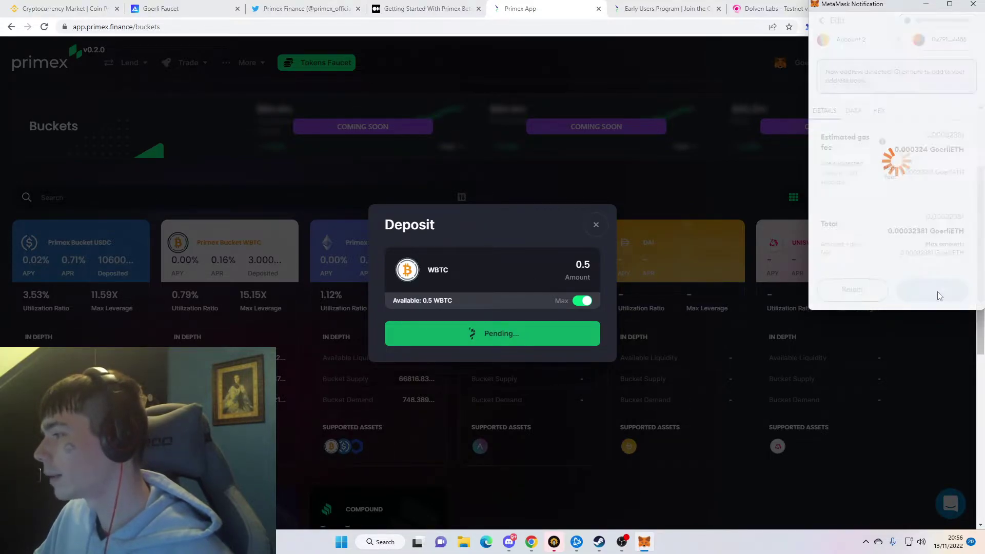
{"action": "left_click", "coordinate": [603, 228]}
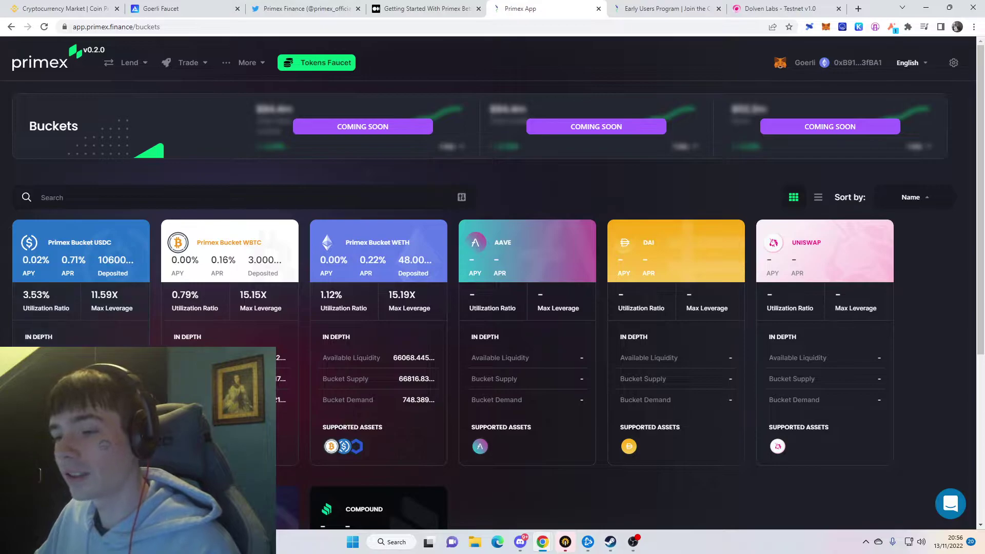
- Deposit the full 21000 USDC into the USDC bucket and approve the transaction
{"action": "left_click", "coordinate": [122, 319]}
{"action": "left_click", "coordinate": [579, 301]}
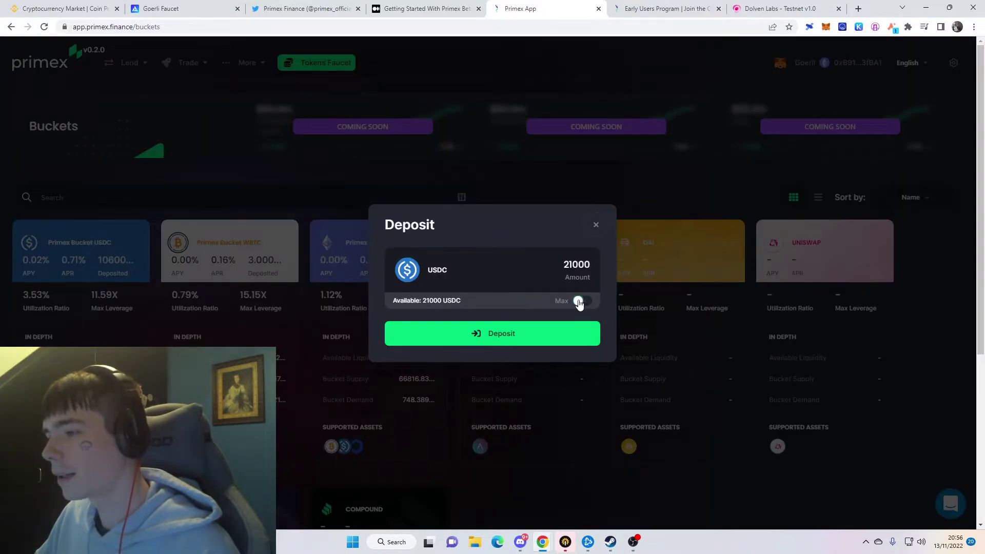
{"action": "left_click", "coordinate": [531, 333]}
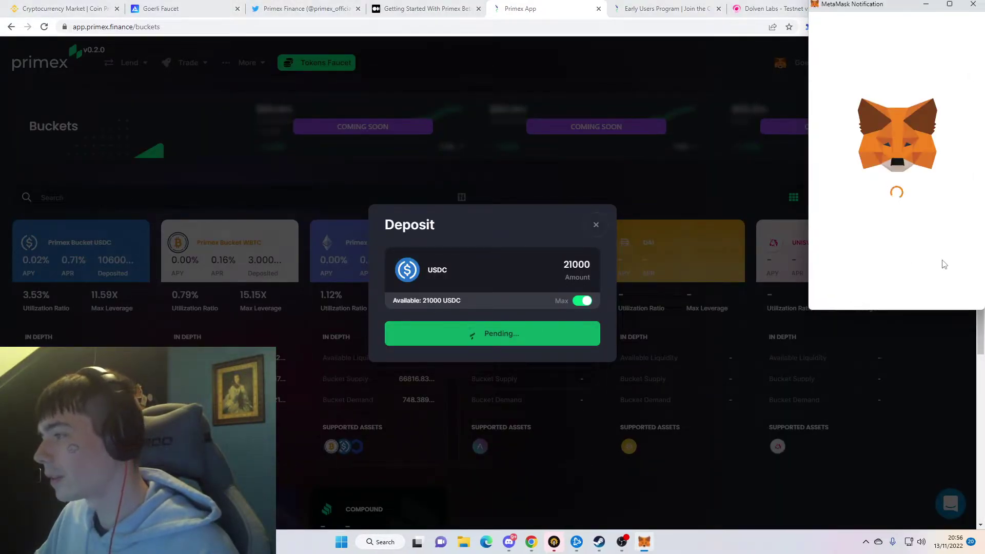
{"action": "scroll", "coordinate": [946, 287], "scroll_direction": "down", "scroll_amount": 3}
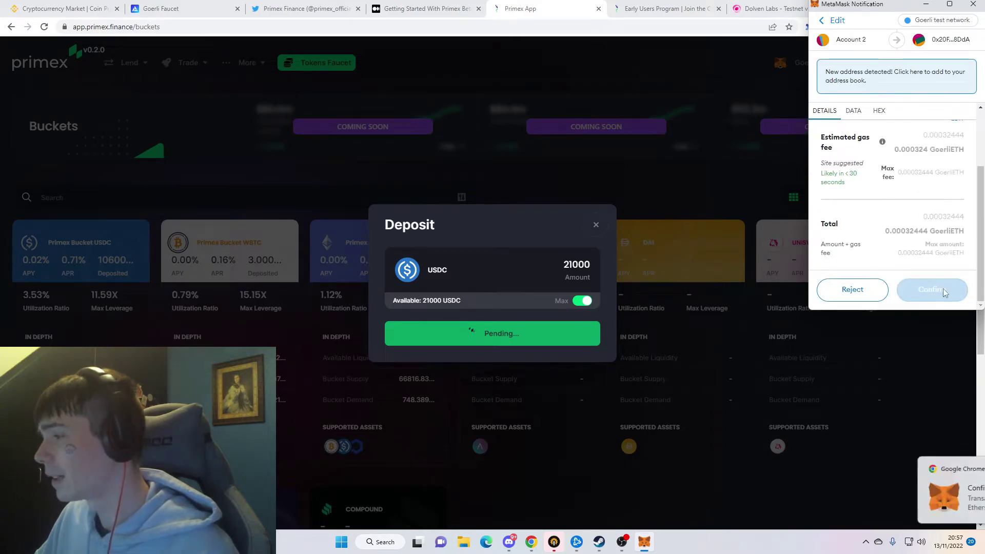
{"action": "left_click", "coordinate": [944, 291]}
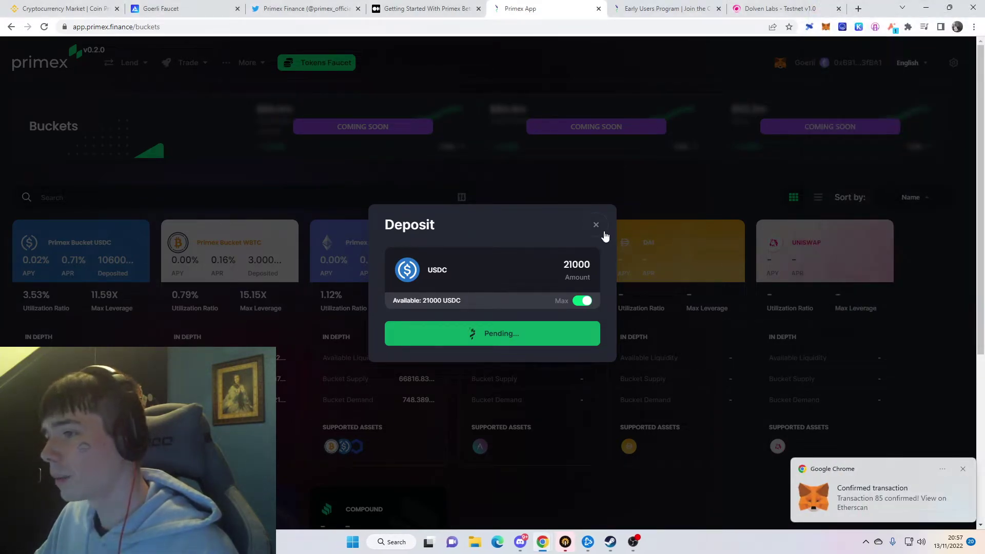
{"action": "left_click", "coordinate": [596, 225]}
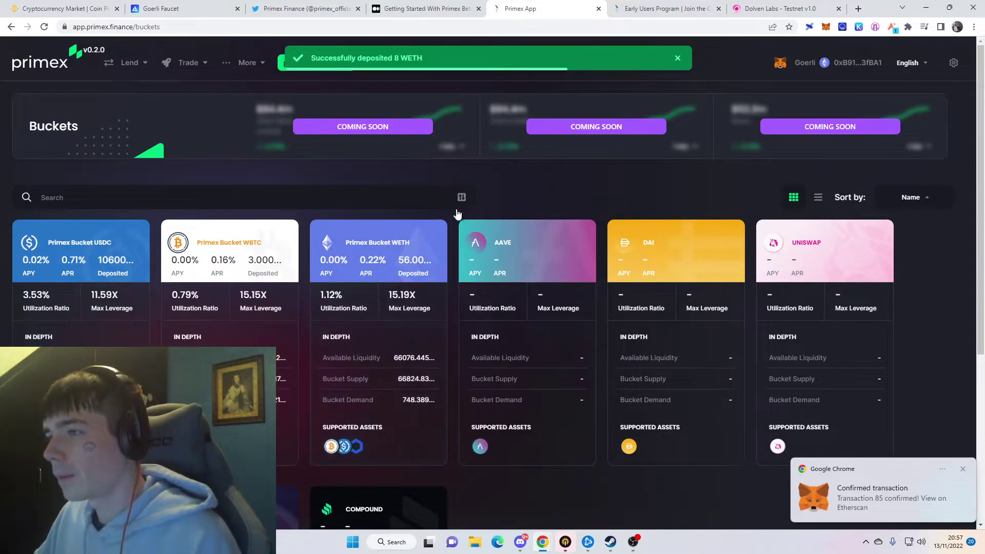
- Visit the Trading page and Buckets overview, ending on the Lender Deposits list
{"action": "left_click", "coordinate": [186, 62]}
{"action": "left_click", "coordinate": [181, 96]}
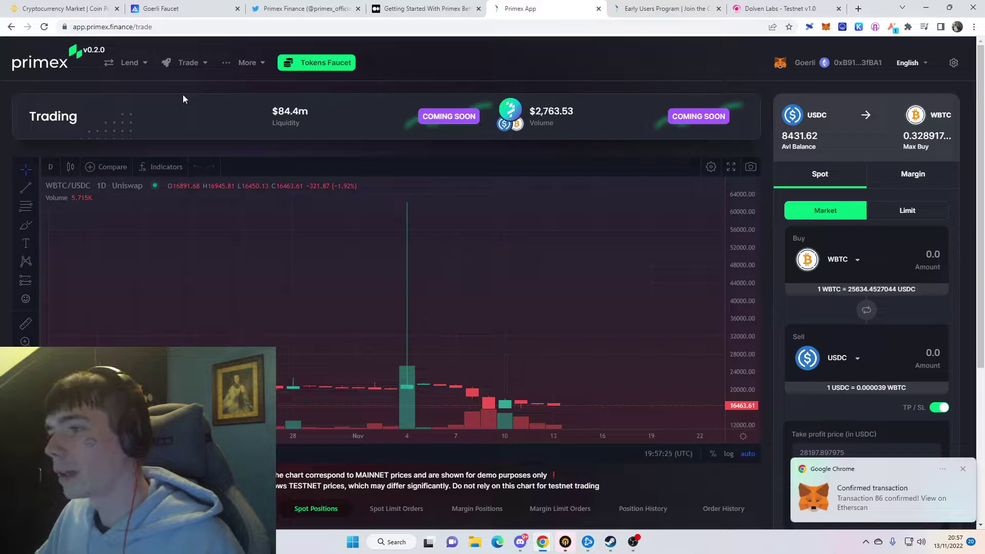
{"action": "left_click", "coordinate": [127, 66]}
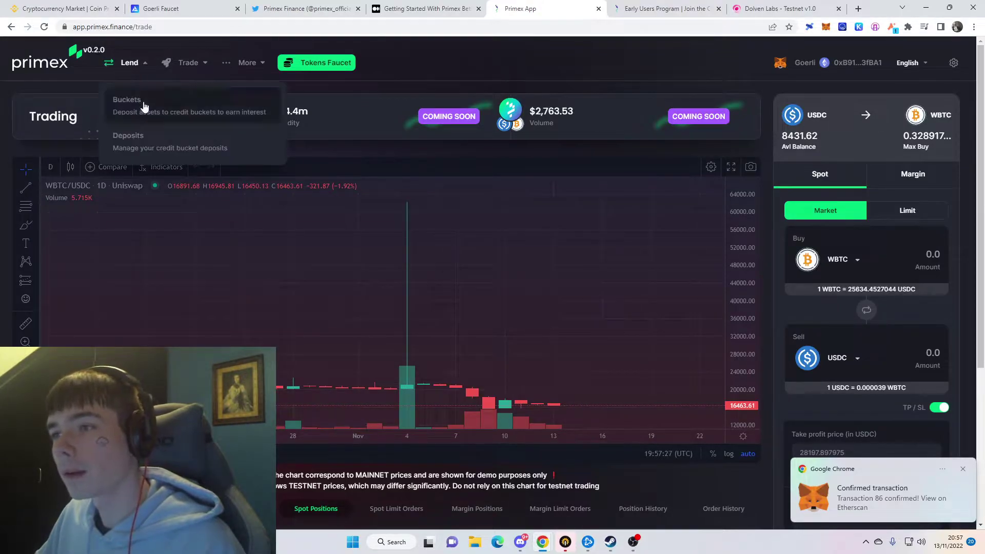
{"action": "left_click", "coordinate": [144, 106]}
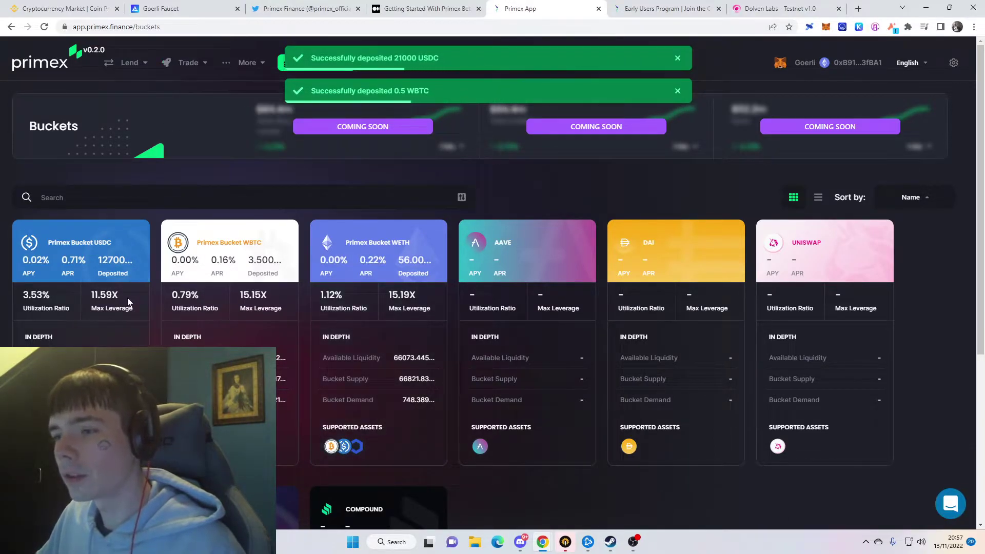
{"action": "mouse_move", "coordinate": [138, 65]}
{"action": "left_click", "coordinate": [123, 140]}
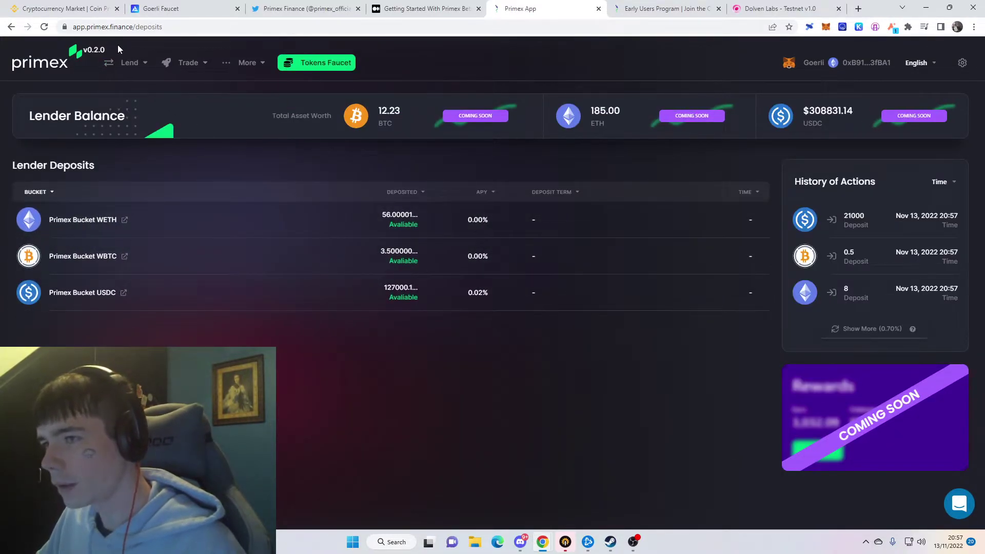
- Review the WETH bucket's deposited amount in the deposits table, then return to Tokens Faucet
{"action": "mouse_move", "coordinate": [135, 70]}
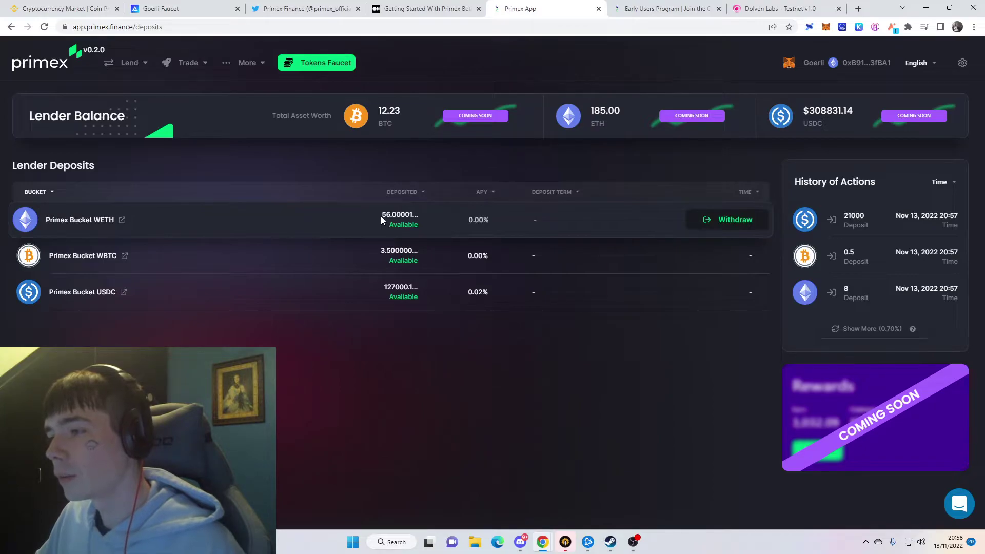
{"action": "left_click_drag", "start_coordinate": [380, 215], "coordinate": [405, 225]}
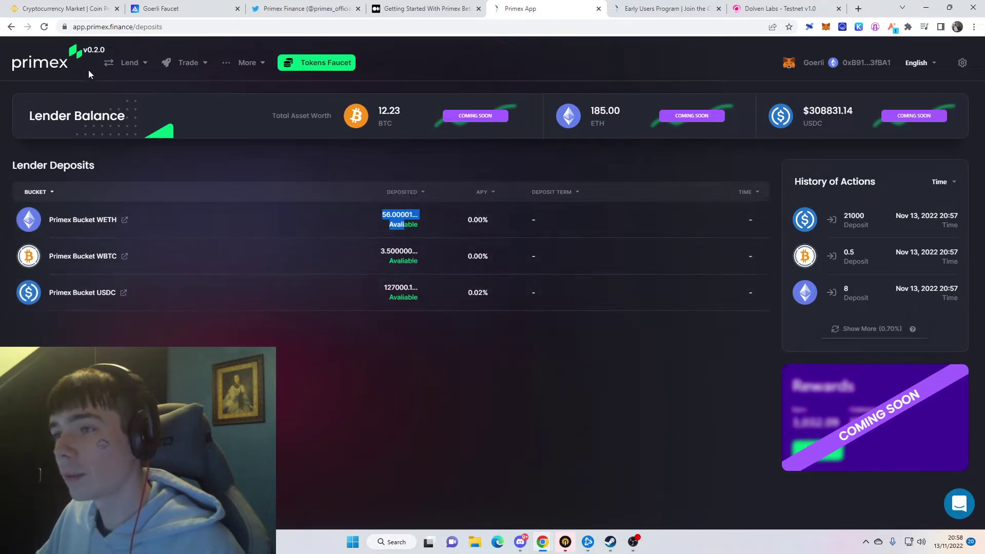
{"action": "left_click", "coordinate": [374, 256]}
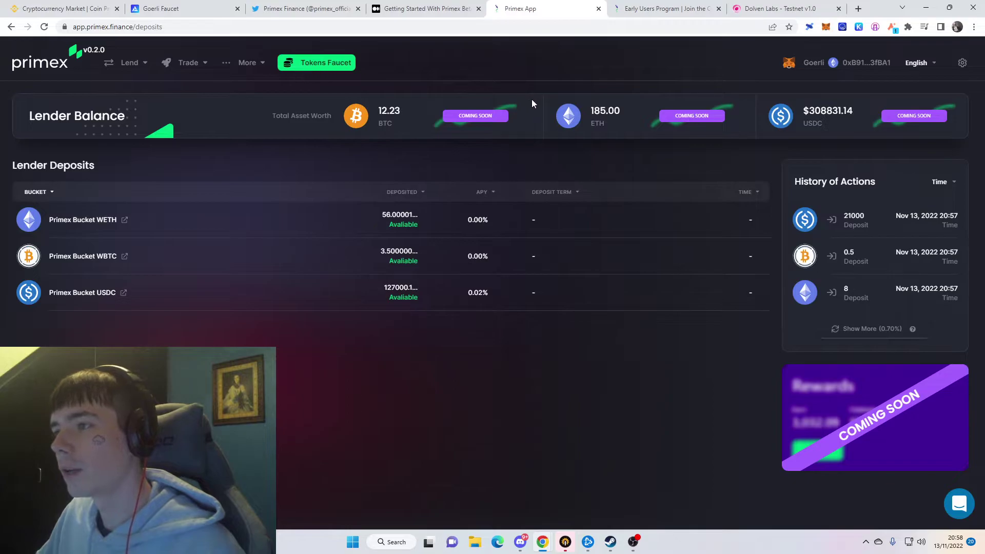
{"action": "left_click", "coordinate": [343, 66]}
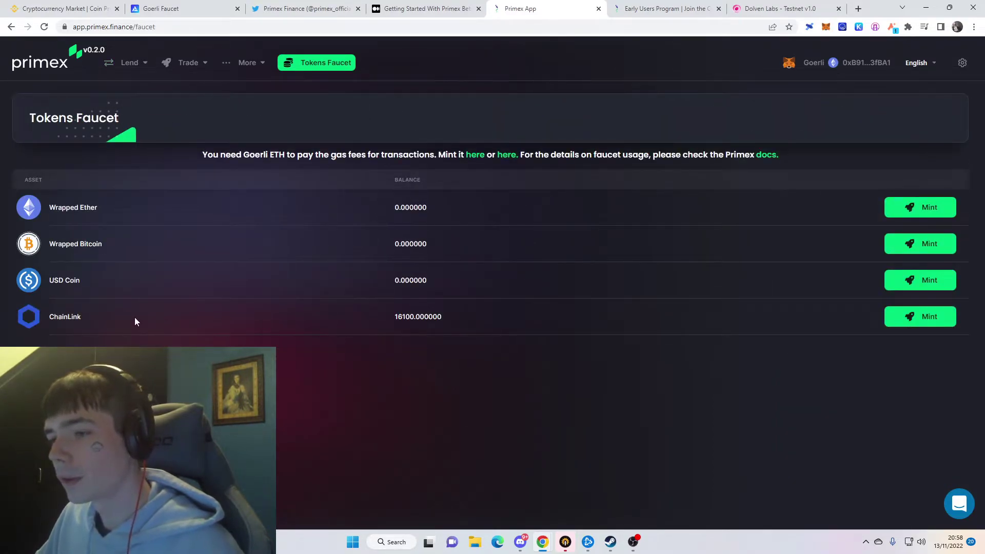
- Open the WBTC/USDC Trading page and check the open margin position before returning to Spot Positions
{"action": "left_click_drag", "start_coordinate": [135, 317], "coordinate": [18, 315]}
{"action": "left_click", "coordinate": [188, 63]}
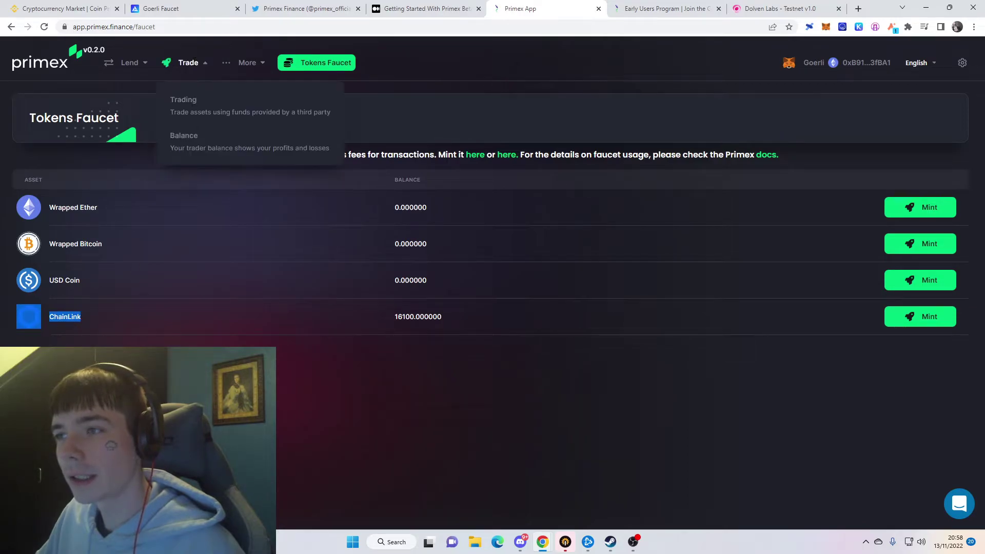
{"action": "left_click", "coordinate": [195, 111]}
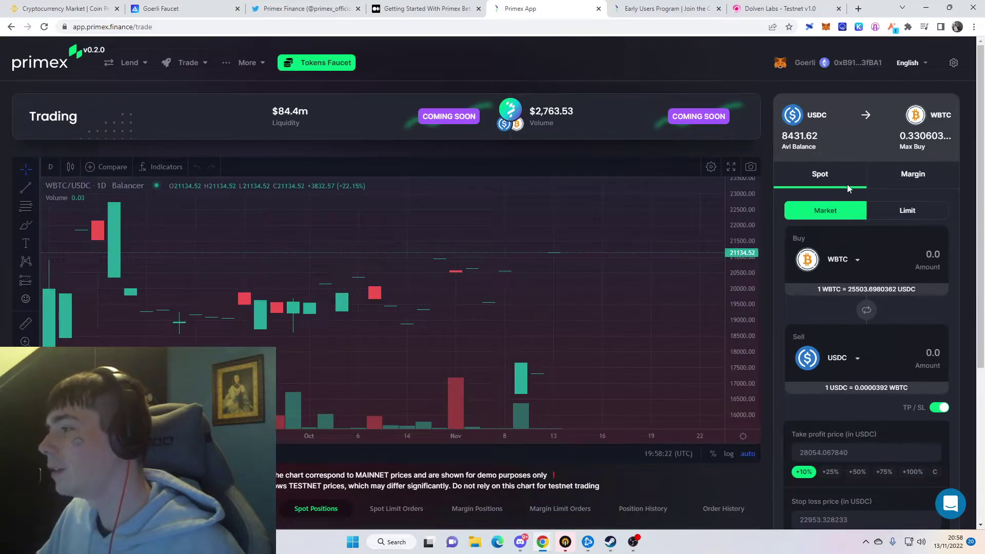
{"action": "scroll", "coordinate": [238, 109], "scroll_direction": "down", "scroll_amount": 4}
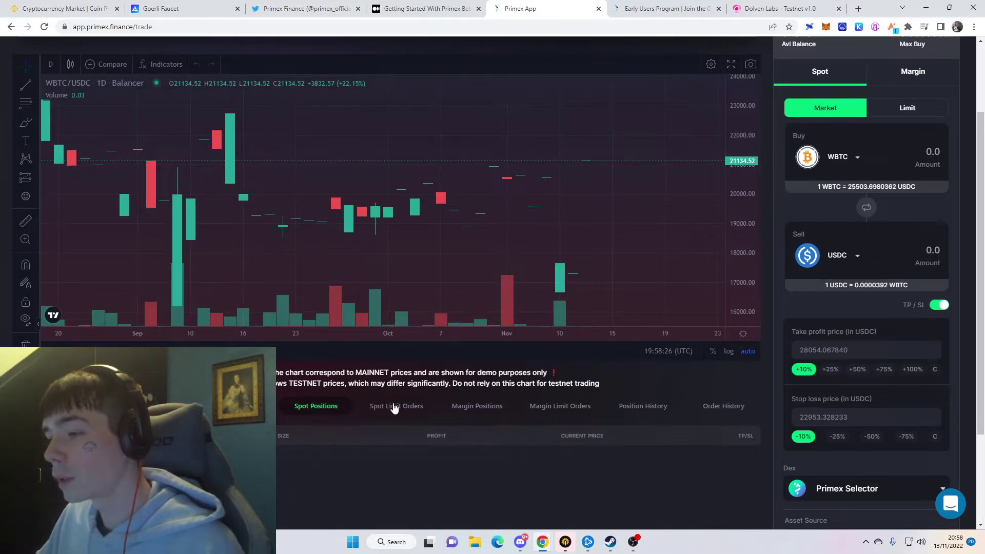
{"action": "left_click", "coordinate": [484, 407]}
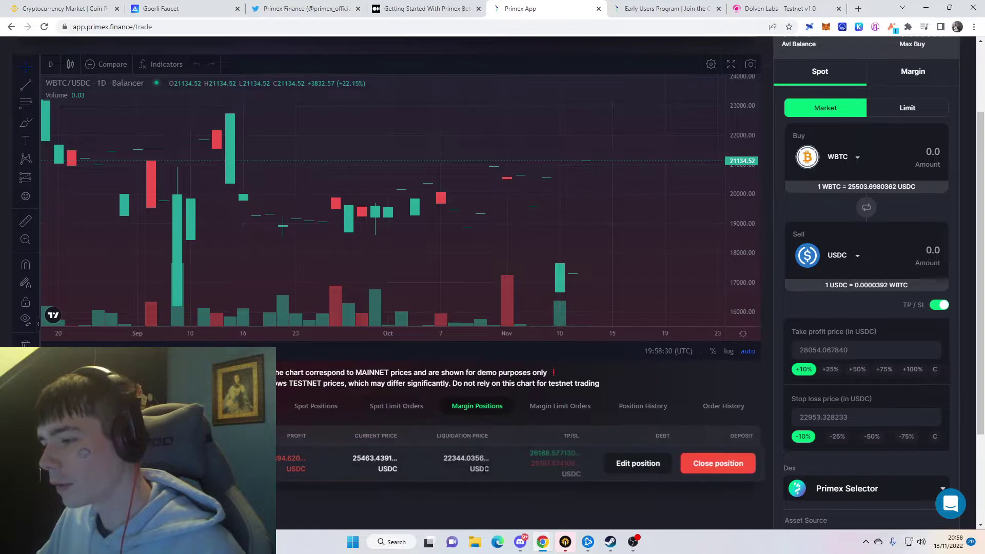
{"action": "left_click", "coordinate": [316, 406]}
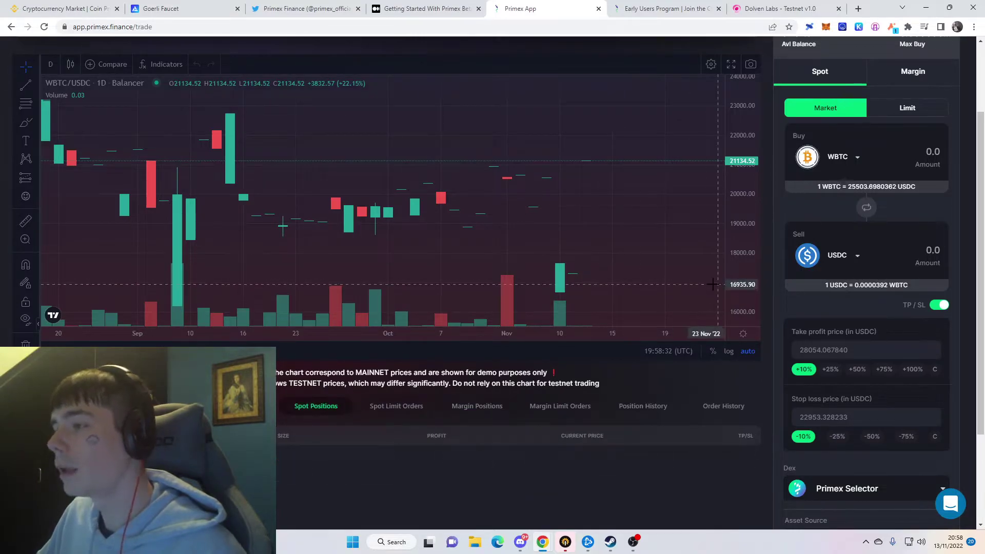
{"action": "scroll", "coordinate": [820, 276], "scroll_direction": "up", "scroll_amount": 1}
{"action": "scroll", "coordinate": [847, 106], "scroll_direction": "up", "scroll_amount": 1}
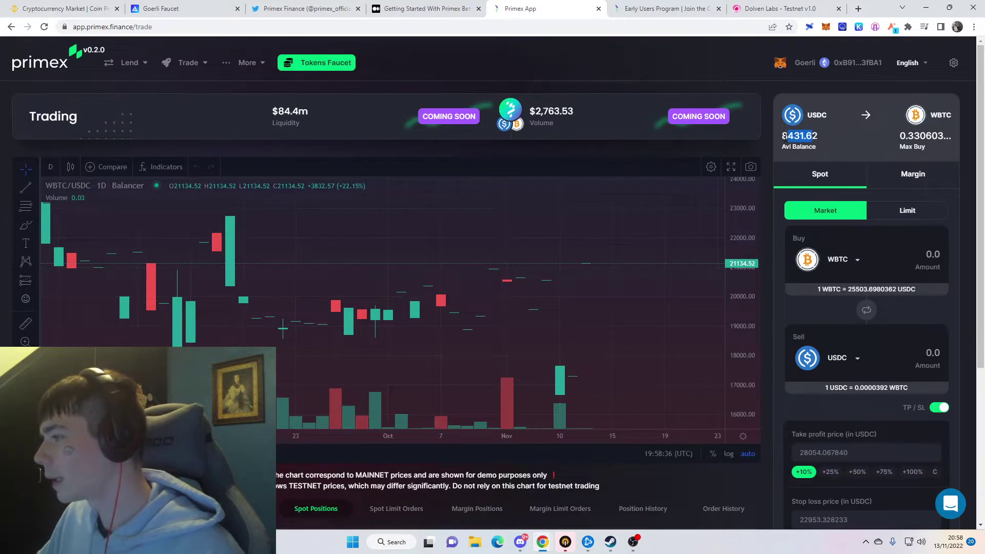
- Swap 8000 USDC for 0.31182265 WBTC on spot and confirm it in the wallet
{"action": "left_click", "coordinate": [785, 136]}
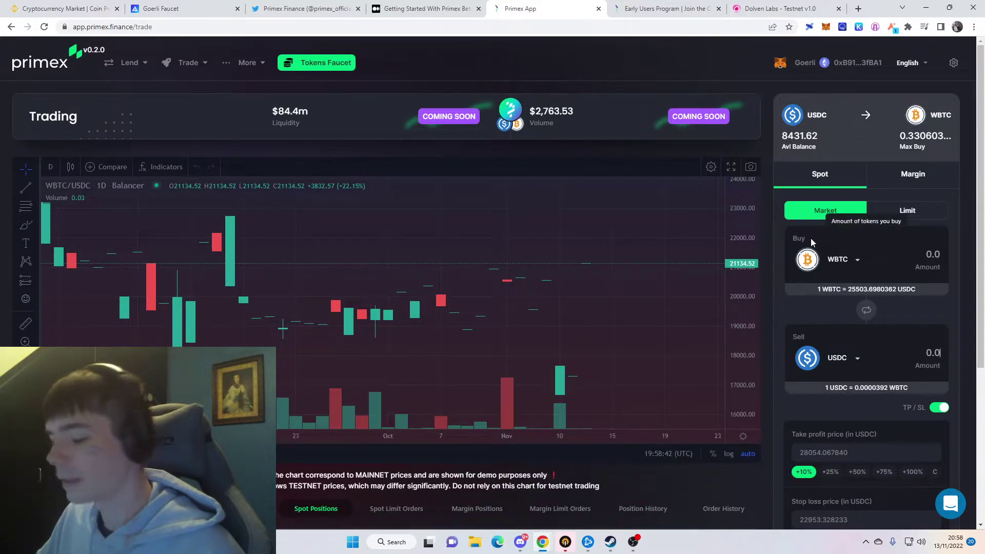
{"action": "type", "text": "8000"}
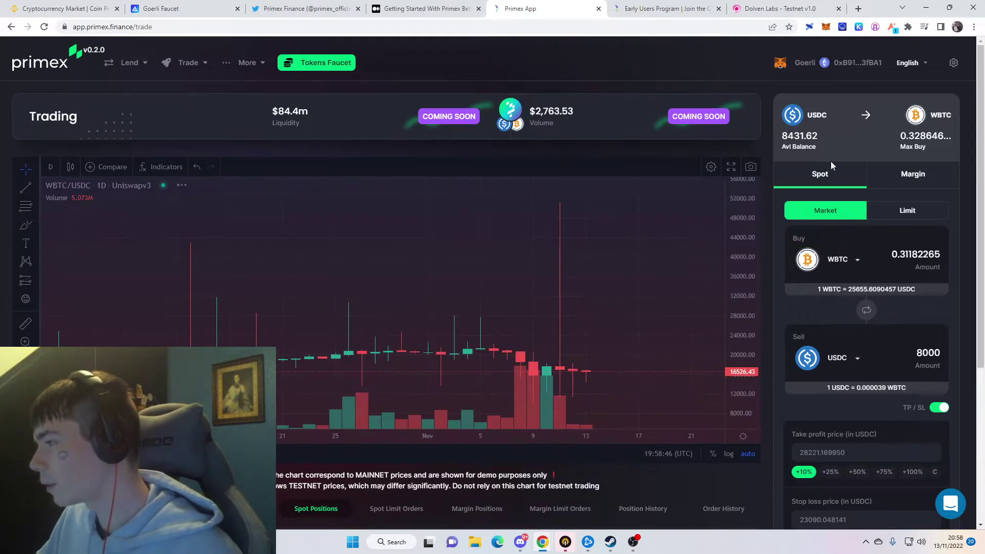
{"action": "scroll", "coordinate": [832, 165], "scroll_direction": "down", "scroll_amount": 4}
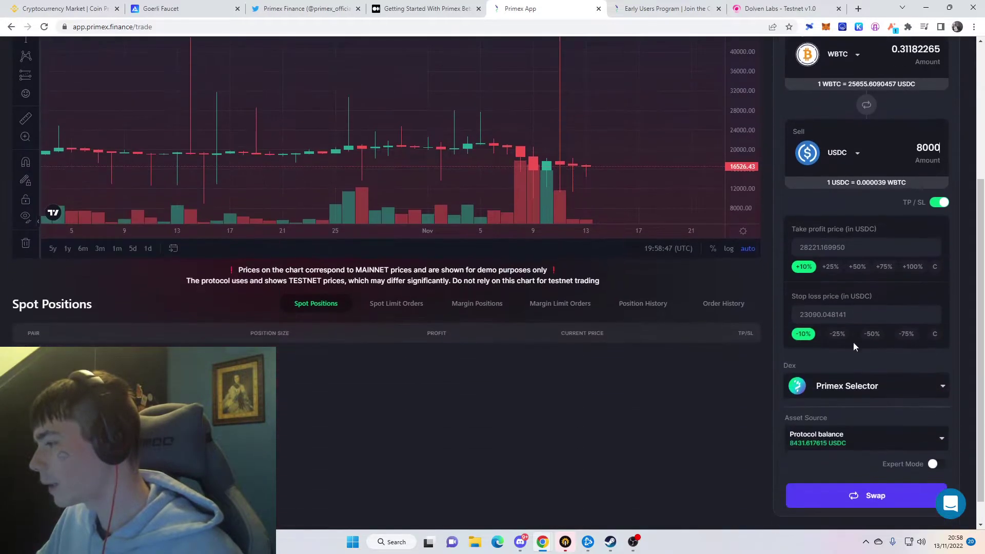
{"action": "left_click", "coordinate": [837, 501]}
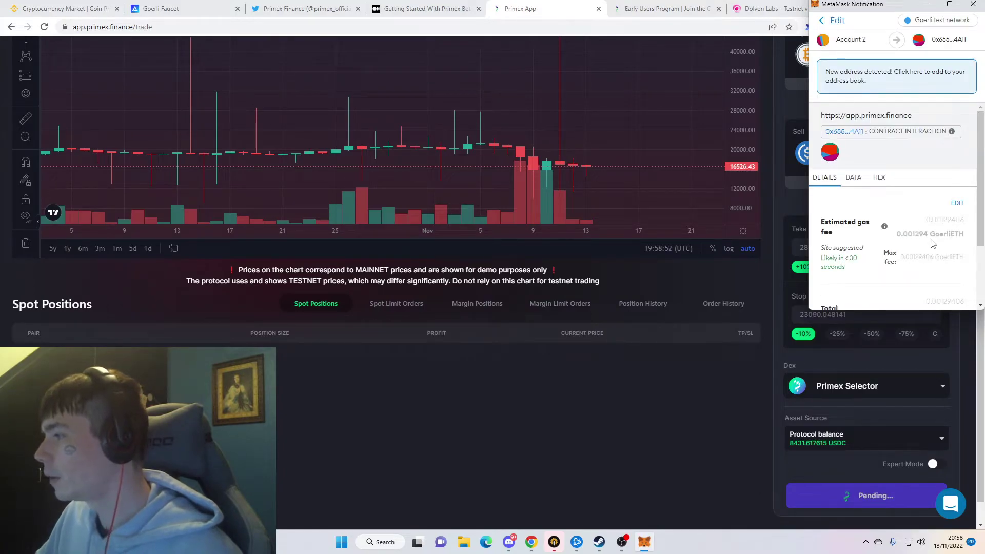
{"action": "scroll", "coordinate": [933, 243], "scroll_direction": "down", "scroll_amount": 2}
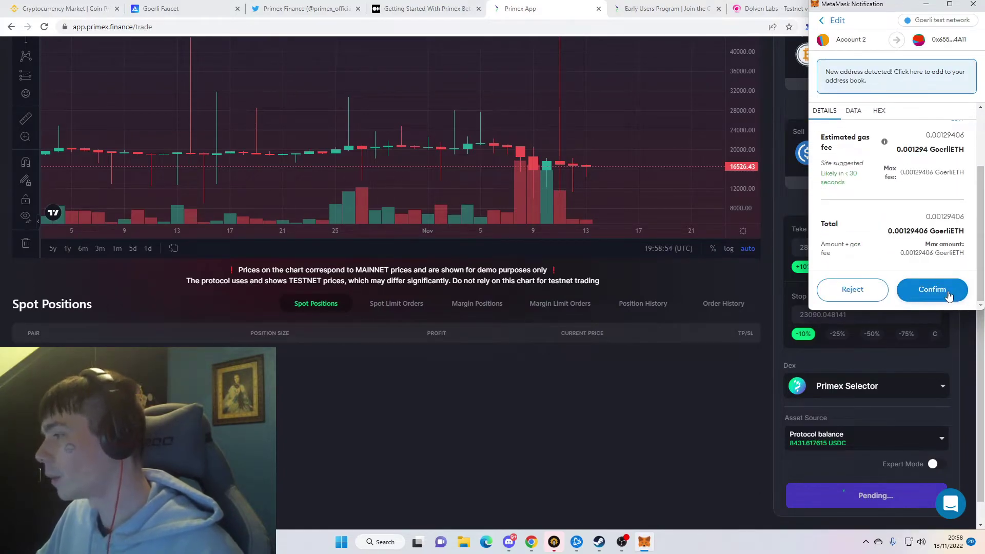
{"action": "left_click", "coordinate": [947, 294]}
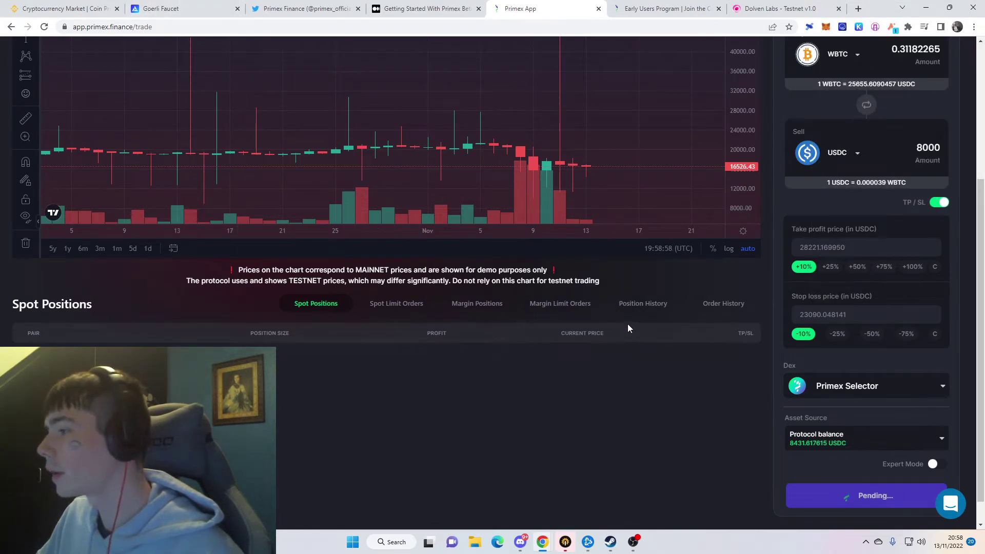
- Check the Margin Positions tab while the 8000 USDC to WBTC swap completes
{"action": "scroll", "coordinate": [631, 323], "scroll_direction": "up", "scroll_amount": 3}
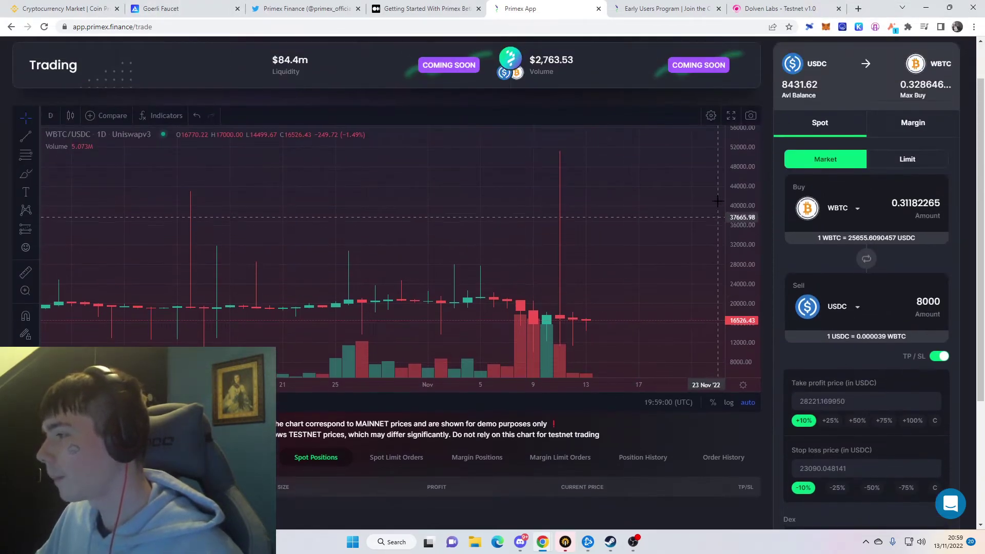
{"action": "scroll", "coordinate": [513, 282], "scroll_direction": "down", "scroll_amount": 3}
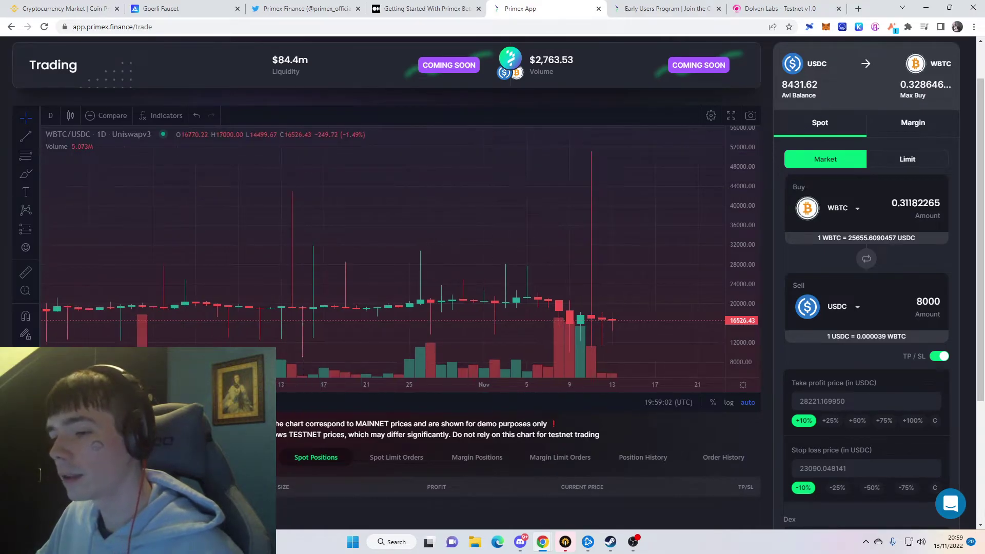
{"action": "scroll", "coordinate": [283, 368], "scroll_direction": "down", "scroll_amount": 3}
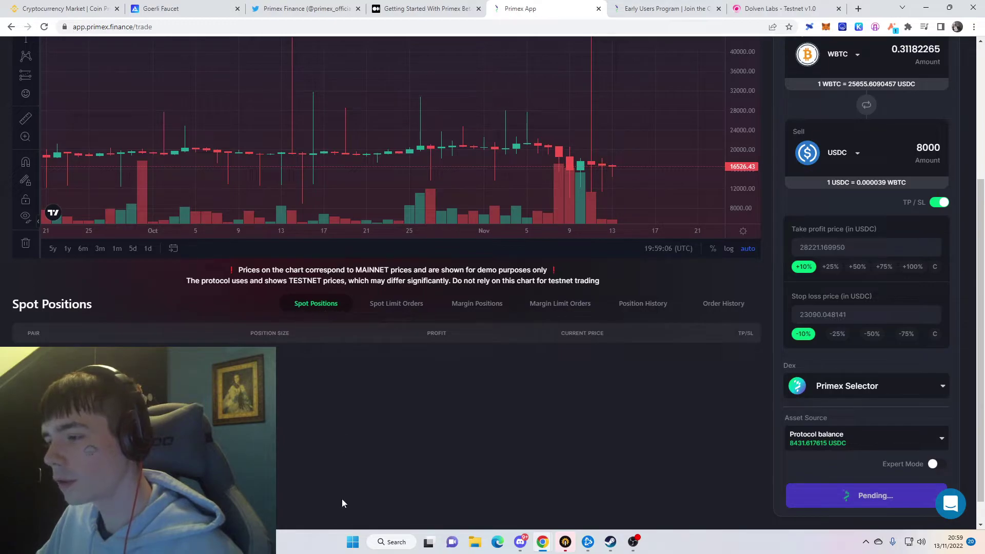
{"action": "left_click", "coordinate": [487, 306]}
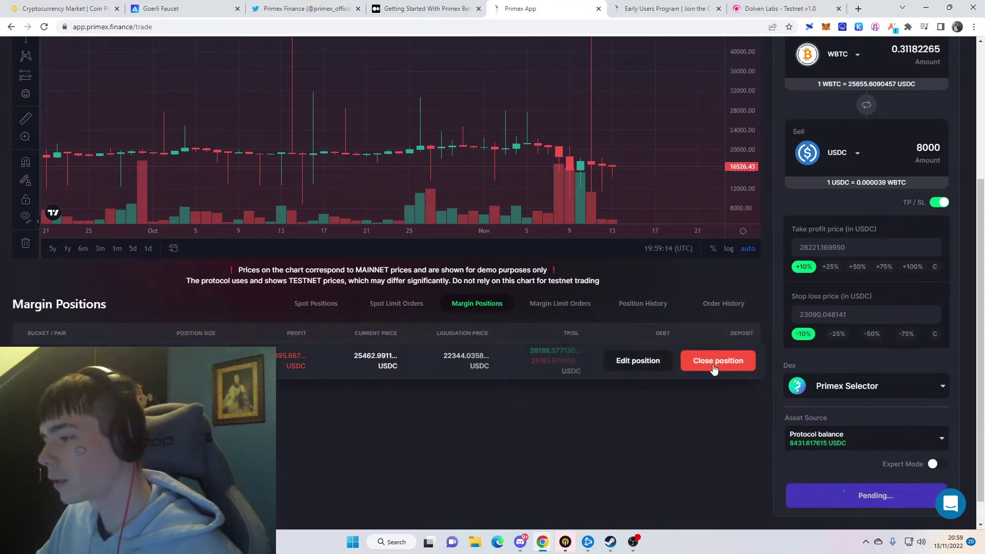
{"action": "mouse_move", "coordinate": [706, 344]}
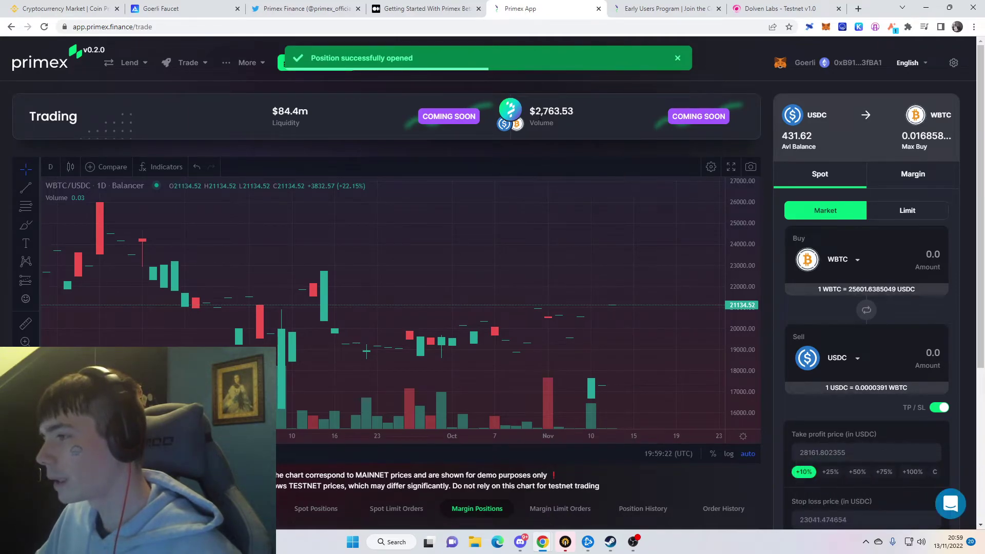
- Show Spot Positions and review the open WBTC position at about -47.92 USDC
{"action": "scroll", "coordinate": [538, 114], "scroll_direction": "down", "scroll_amount": 4}
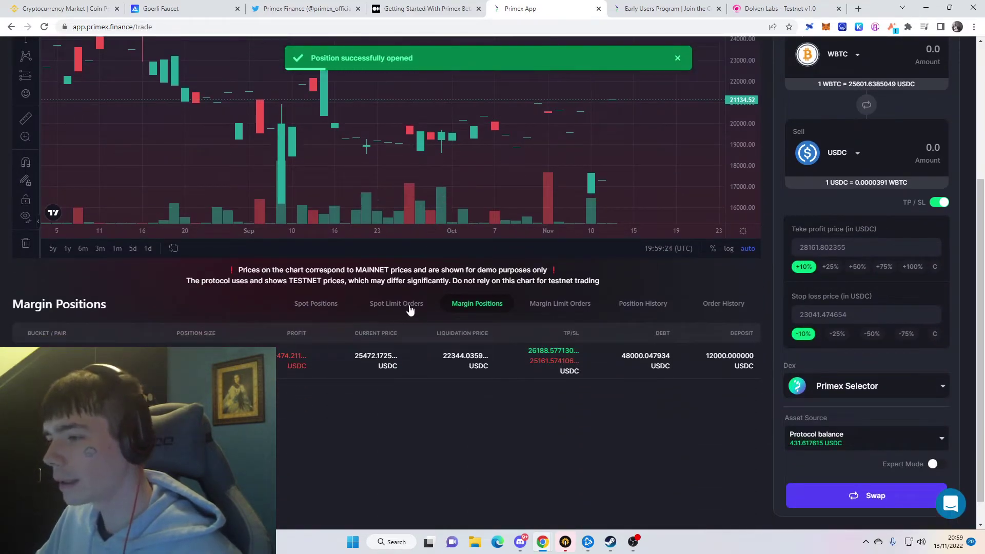
{"action": "left_click", "coordinate": [316, 312]}
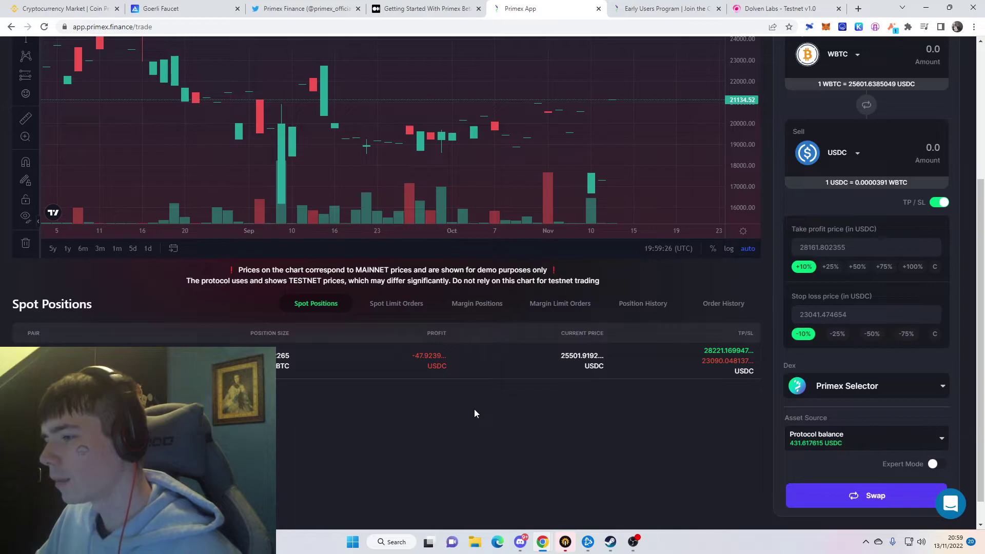
{"action": "scroll", "coordinate": [474, 408], "scroll_direction": "up", "scroll_amount": 3}
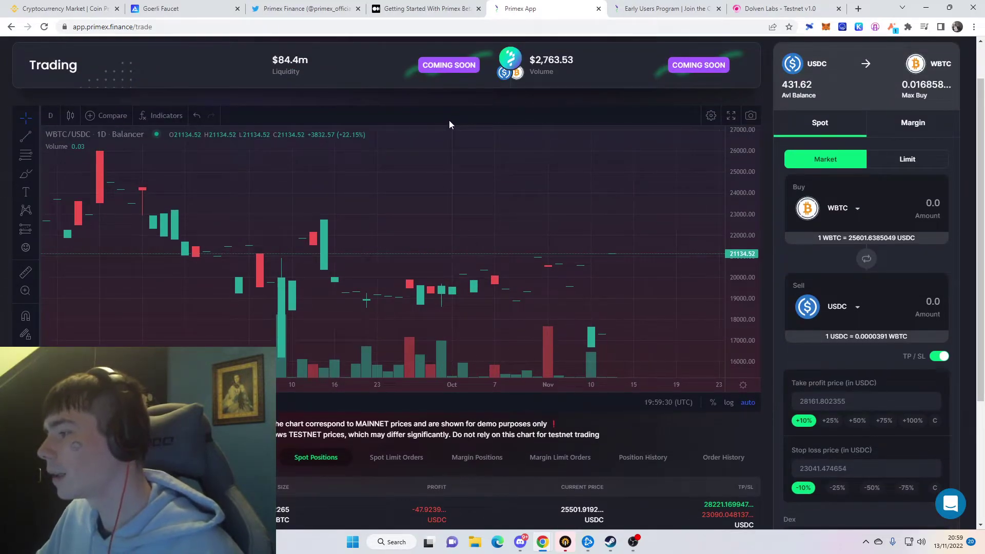
{"action": "scroll", "coordinate": [449, 125], "scroll_direction": "down", "scroll_amount": 2}
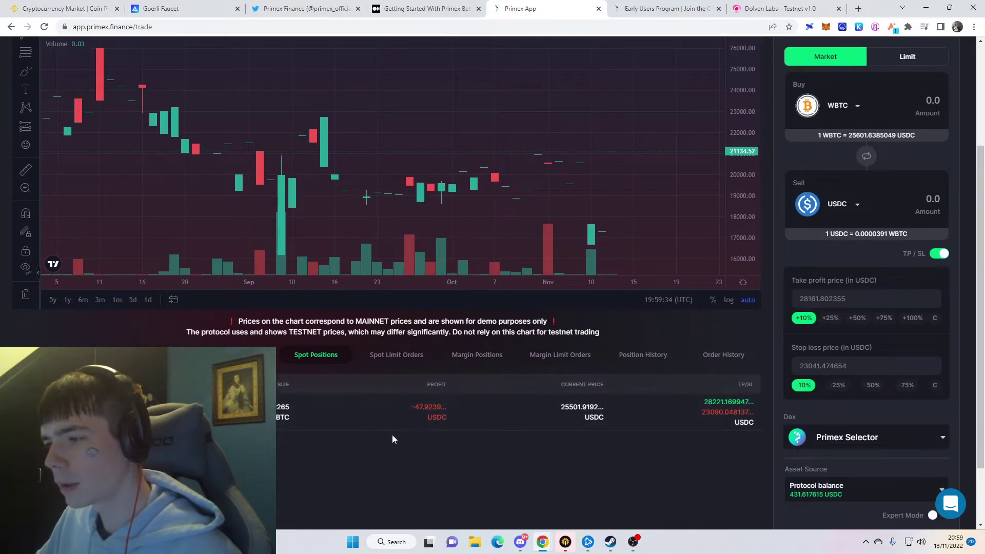
{"action": "mouse_move", "coordinate": [398, 417]}
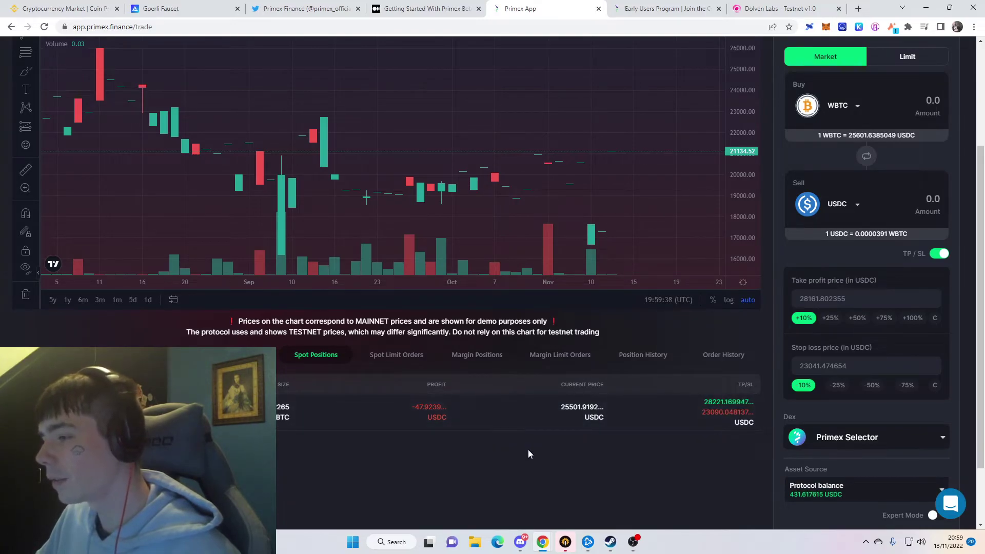
{"action": "scroll", "coordinate": [528, 449], "scroll_direction": "up", "scroll_amount": 2}
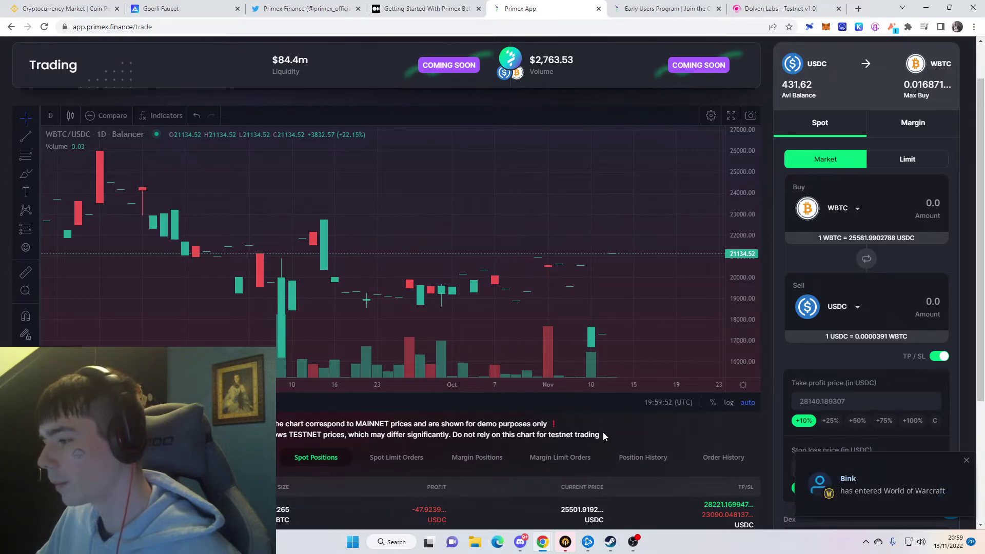
{"action": "scroll", "coordinate": [603, 435], "scroll_direction": "down", "scroll_amount": 1}
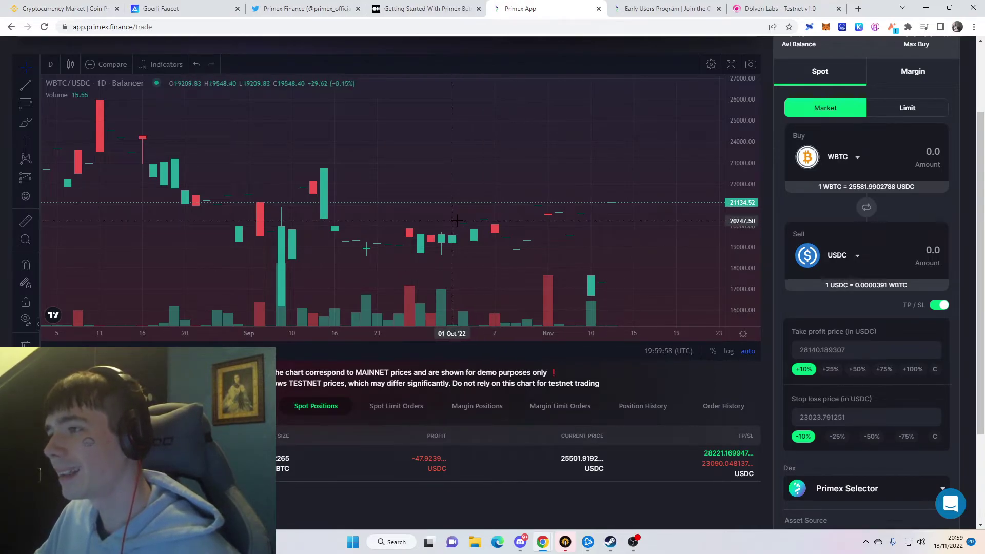
{"action": "scroll", "coordinate": [436, 71], "scroll_direction": "up", "scroll_amount": 2}
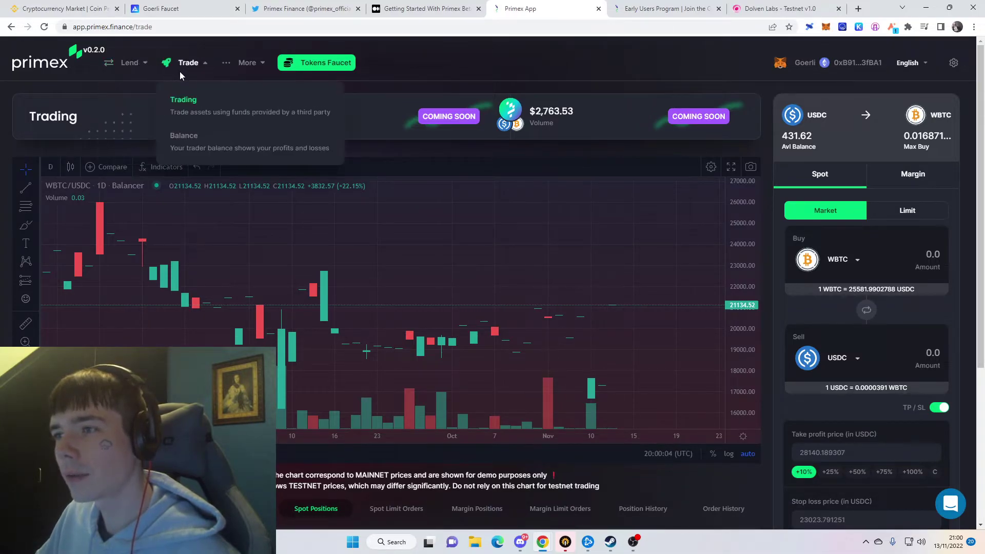
{"action": "mouse_move", "coordinate": [114, 63]}
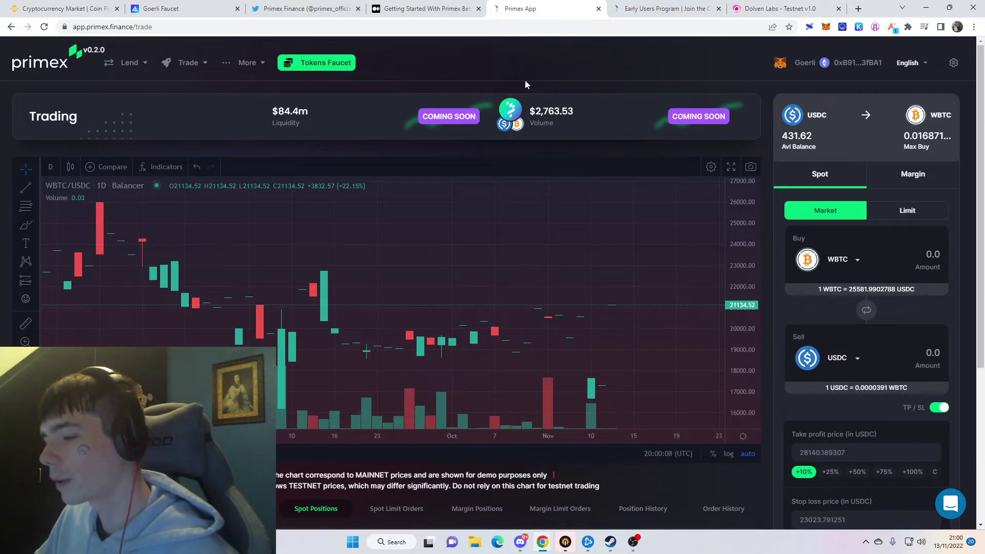
- Review Binance market prices: BTC around $16,531 and ETH around $1,226
{"action": "left_click", "coordinate": [81, 8]}
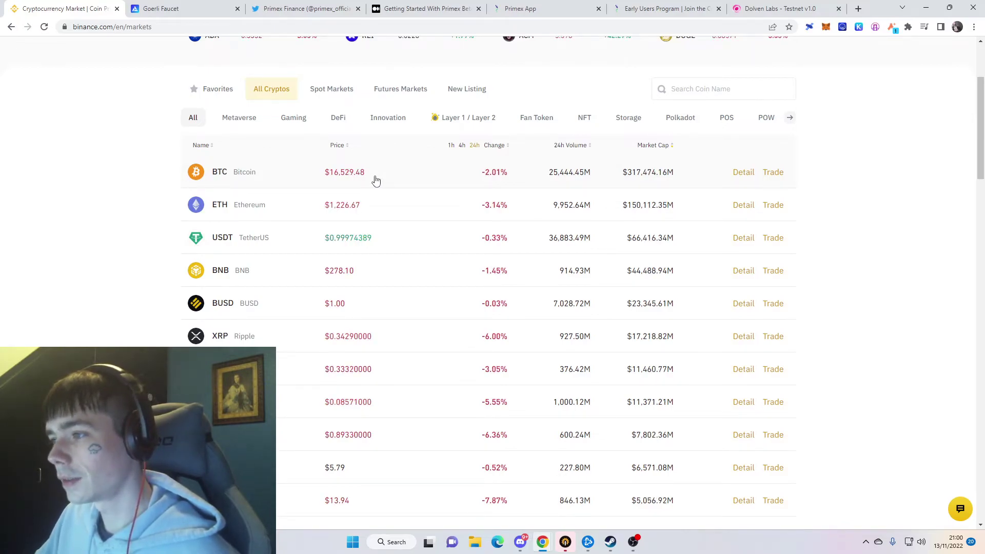
{"action": "scroll", "coordinate": [376, 181], "scroll_direction": "down", "scroll_amount": 3}
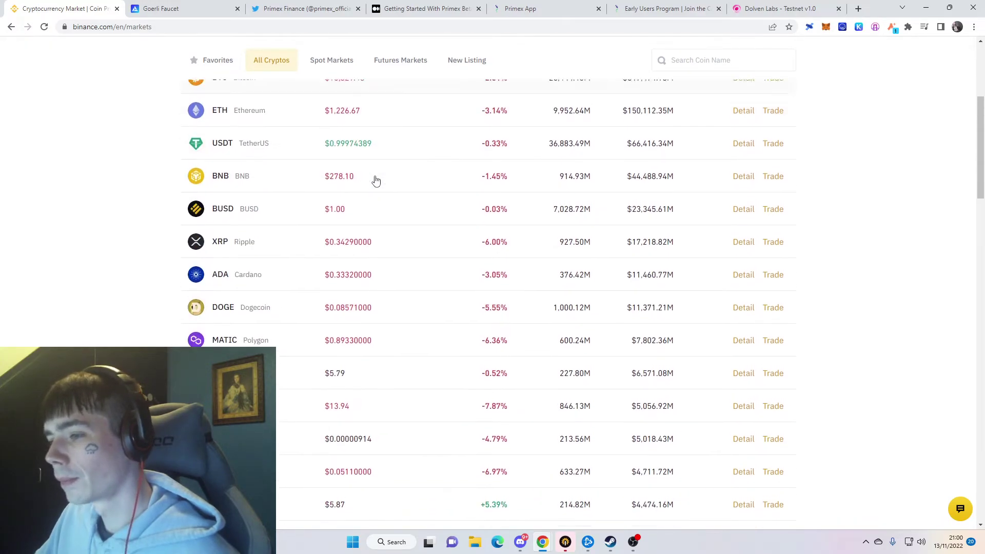
{"action": "scroll", "coordinate": [376, 181], "scroll_direction": "up", "scroll_amount": 2}
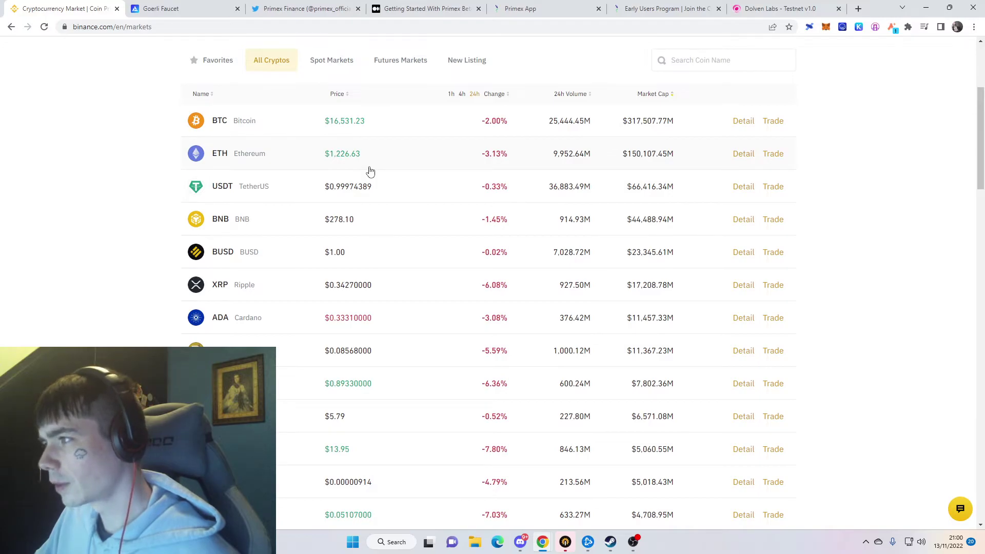
- Load tradingview.com in a new Chrome tab
{"action": "left_click", "coordinate": [858, 8]}
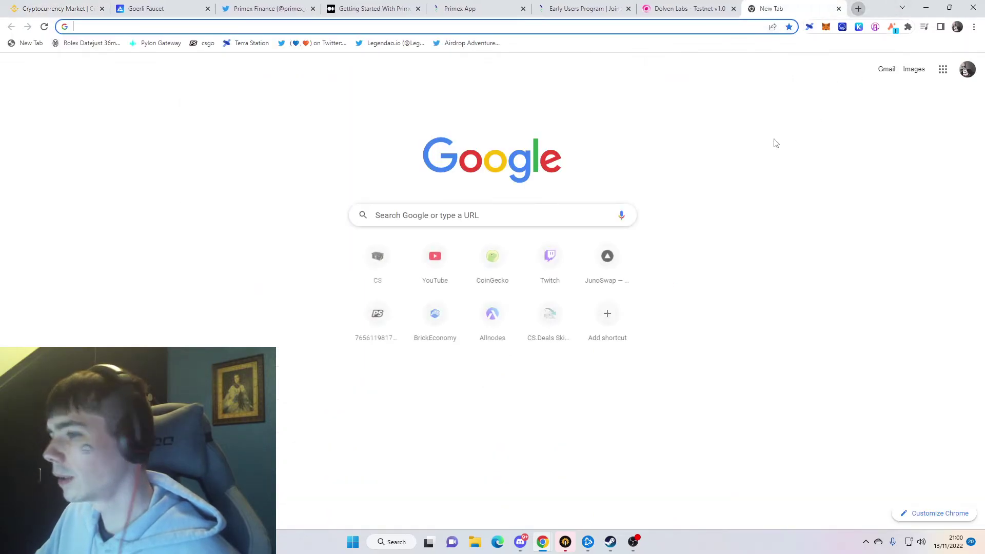
{"action": "type", "text": "trai"}
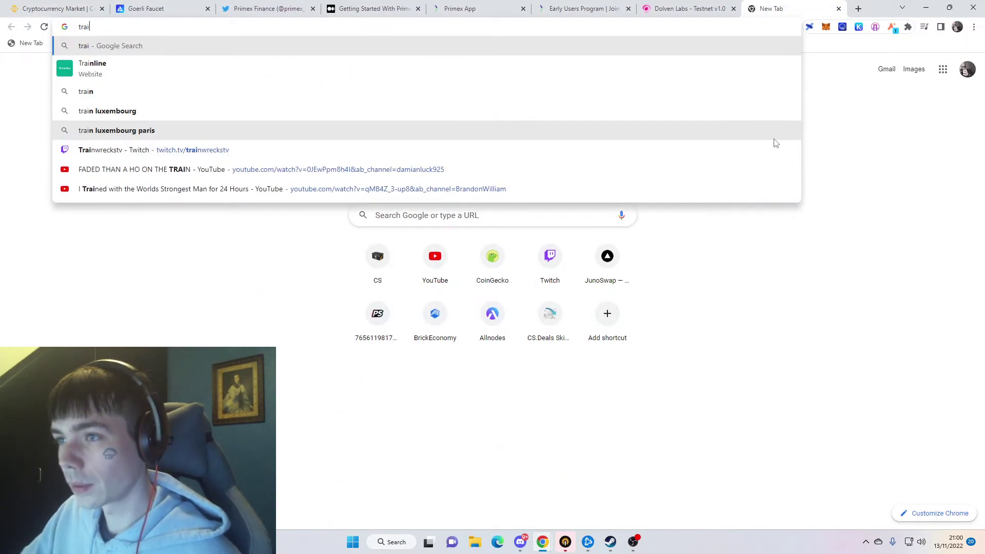
{"action": "type", "text": "d"}
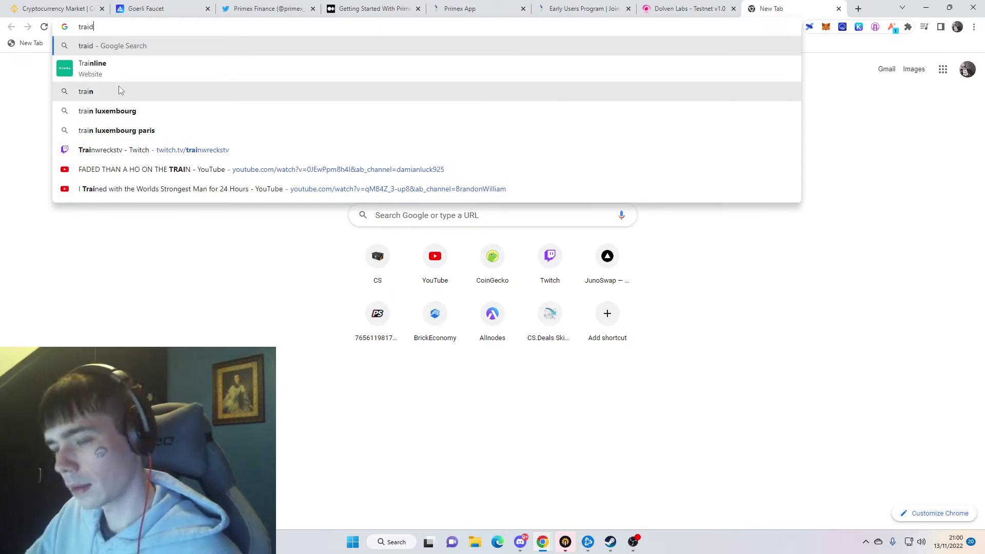
{"action": "key", "text": "BackSpace"}
{"action": "key", "text": "BackSpace"}
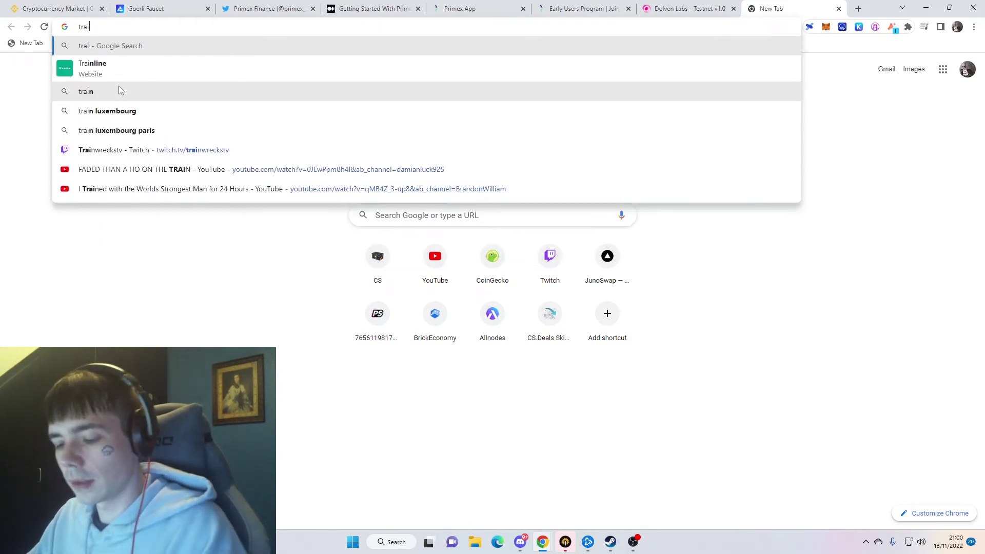
{"action": "type", "text": "dingvi"}
{"action": "key", "text": "Return"}
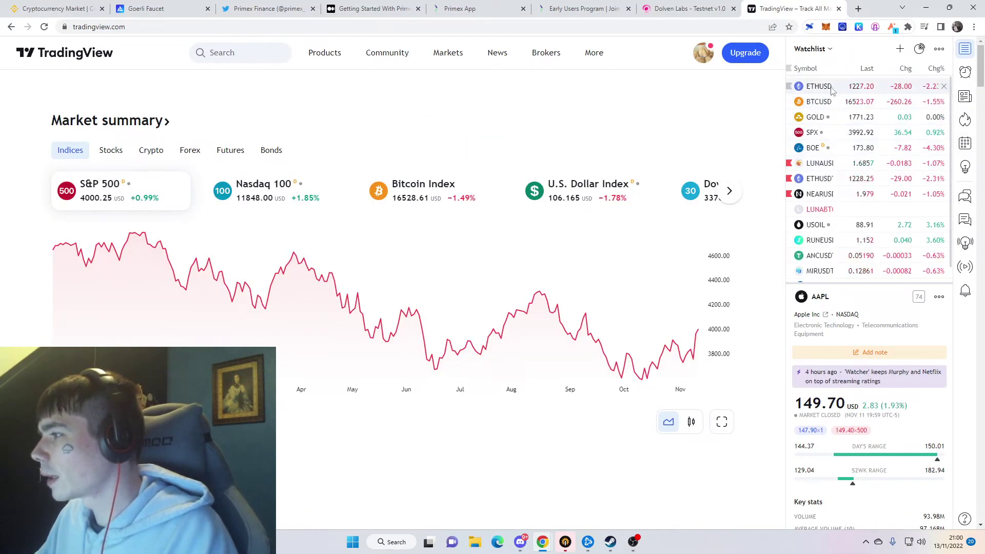
- Open the ETHUSD advanced chart from the watchlist and compress its price scale
{"action": "left_click", "coordinate": [819, 86]}
{"action": "left_click", "coordinate": [616, 127]}
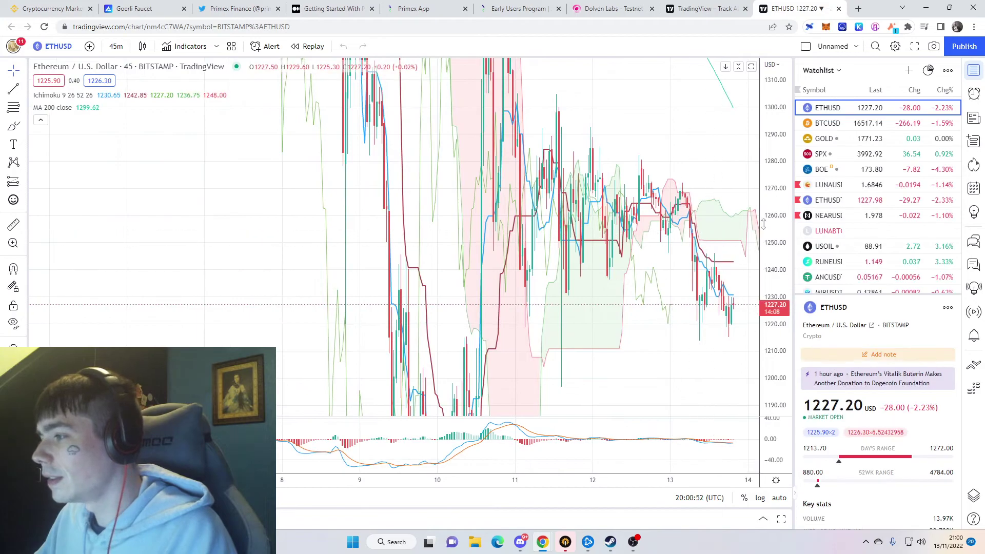
{"action": "left_click_drag", "start_coordinate": [784, 262], "coordinate": [778, 348]}
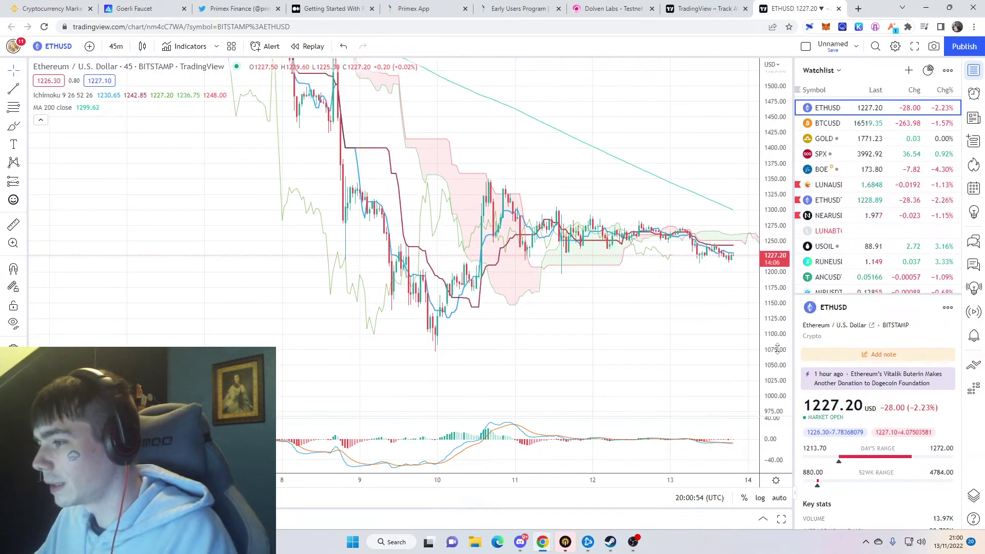
{"action": "left_click_drag", "start_coordinate": [775, 246], "coordinate": [754, 287]}
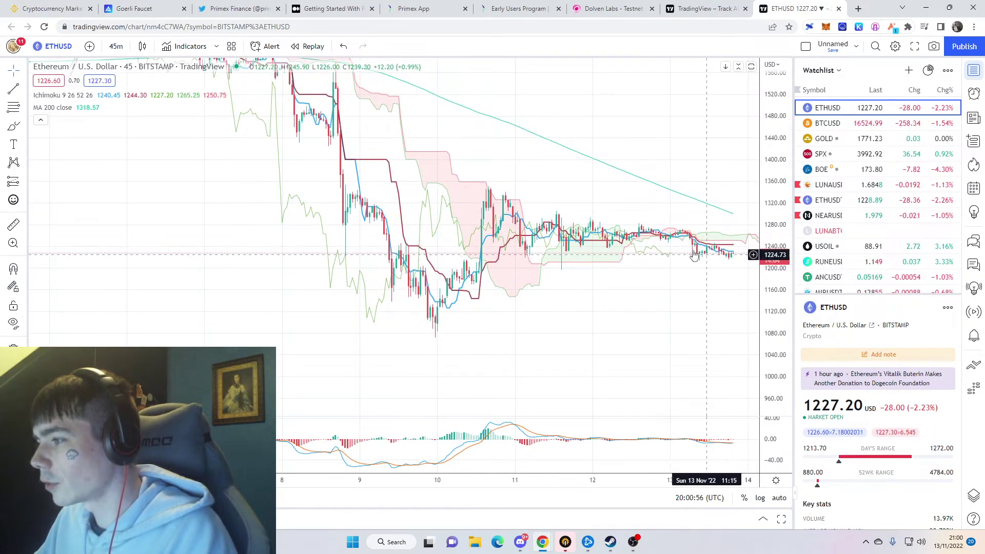
- Switch to BTCUSD 45-minute candles and zoom out to cover October through mid-November
{"action": "key", "text": "Down"}
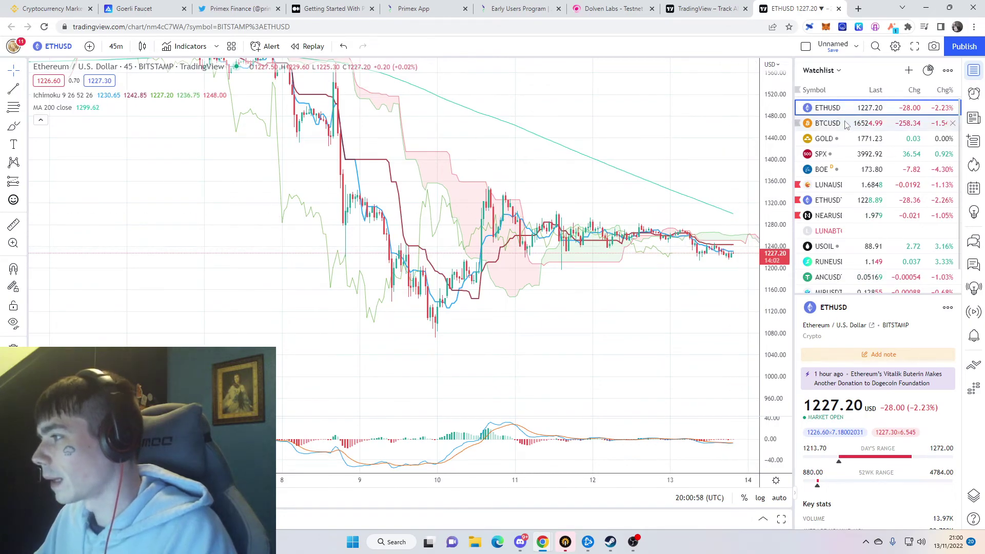
{"action": "left_click_drag", "start_coordinate": [783, 341], "coordinate": [602, 267]}
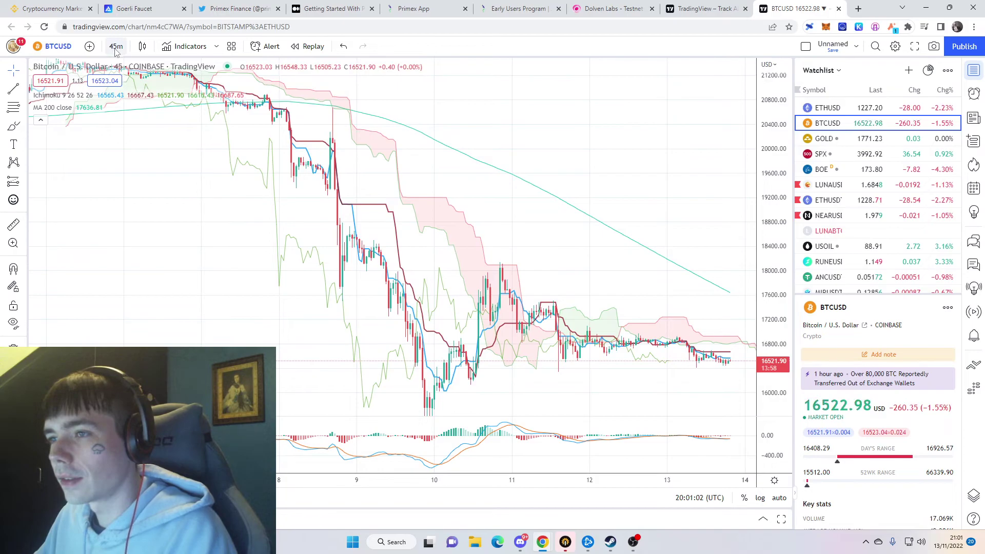
{"action": "left_click_drag", "start_coordinate": [784, 185], "coordinate": [778, 267]}
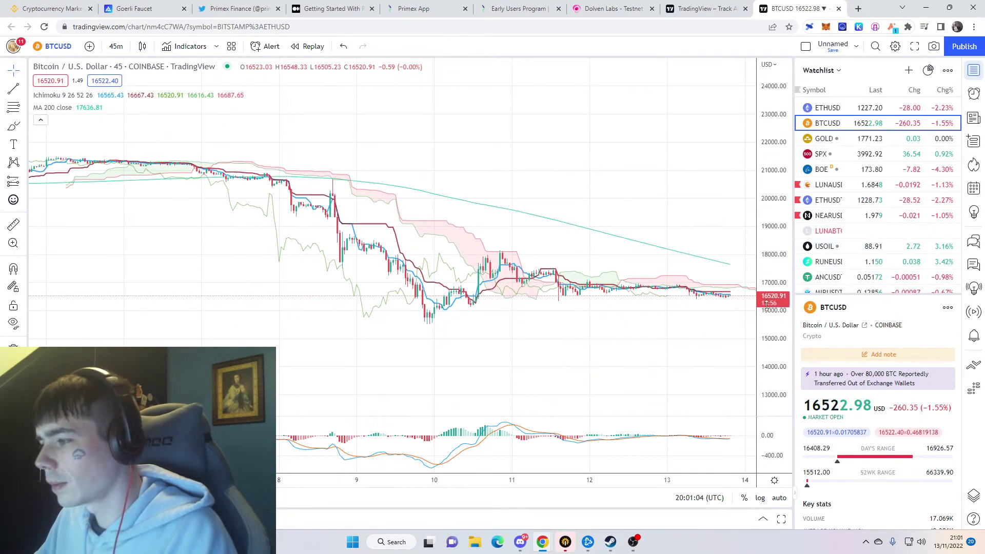
{"action": "scroll", "coordinate": [716, 307], "scroll_direction": "down", "scroll_amount": 5}
{"action": "scroll", "coordinate": [651, 383], "scroll_direction": "down", "scroll_amount": 5}
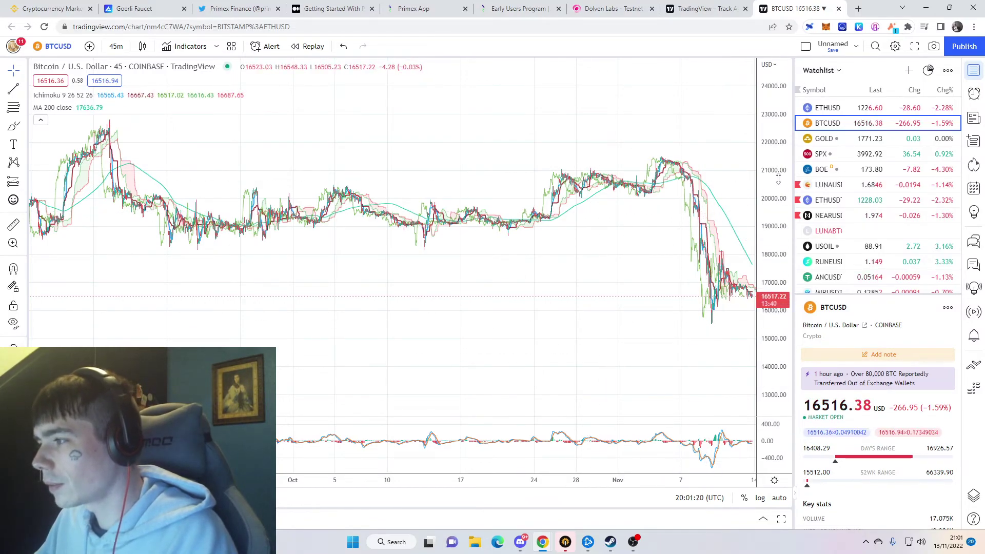
{"action": "left_click_drag", "start_coordinate": [778, 178], "coordinate": [779, 194]}
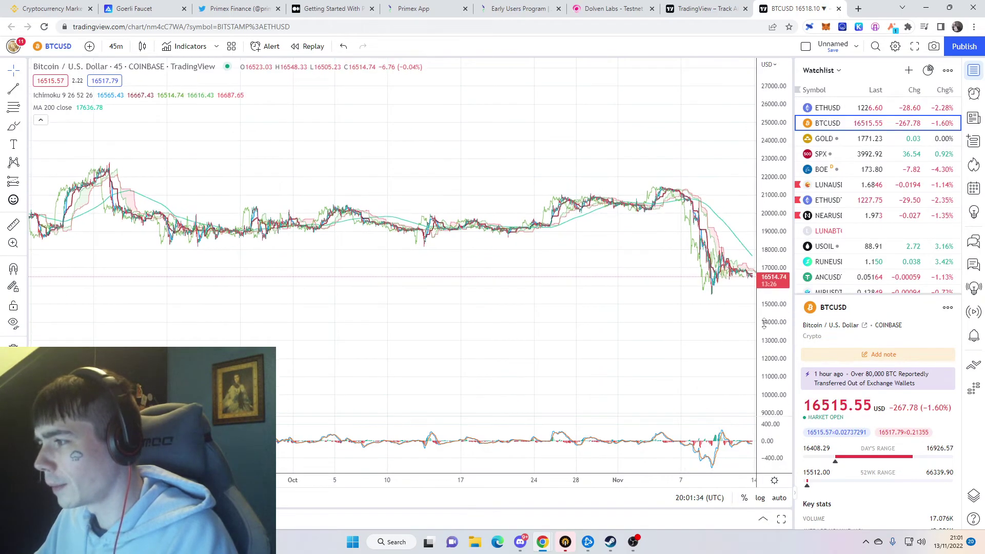
{"action": "scroll", "coordinate": [693, 257], "scroll_direction": "down", "scroll_amount": 2}
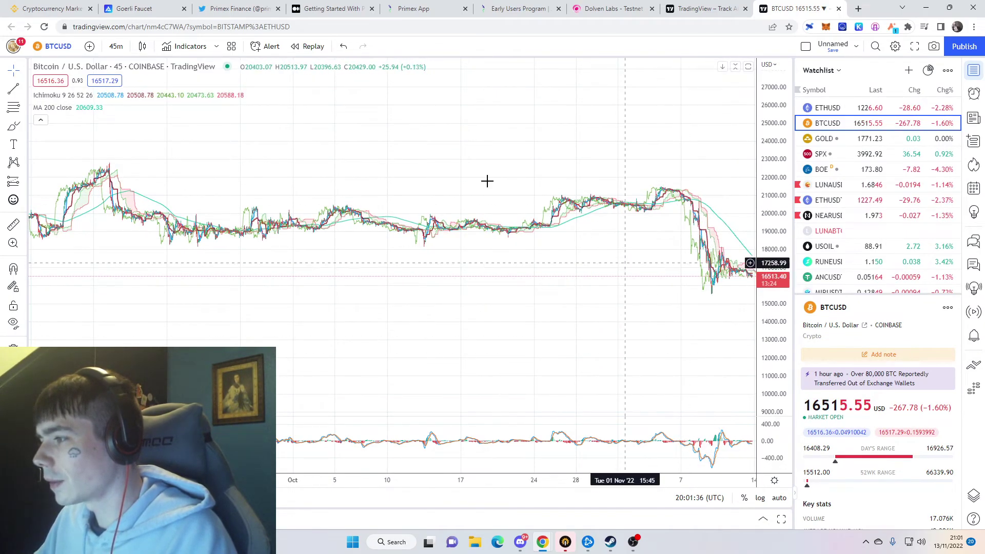
- Change the chart interval from 45m to 1D and zoom in
{"action": "left_click", "coordinate": [116, 47]}
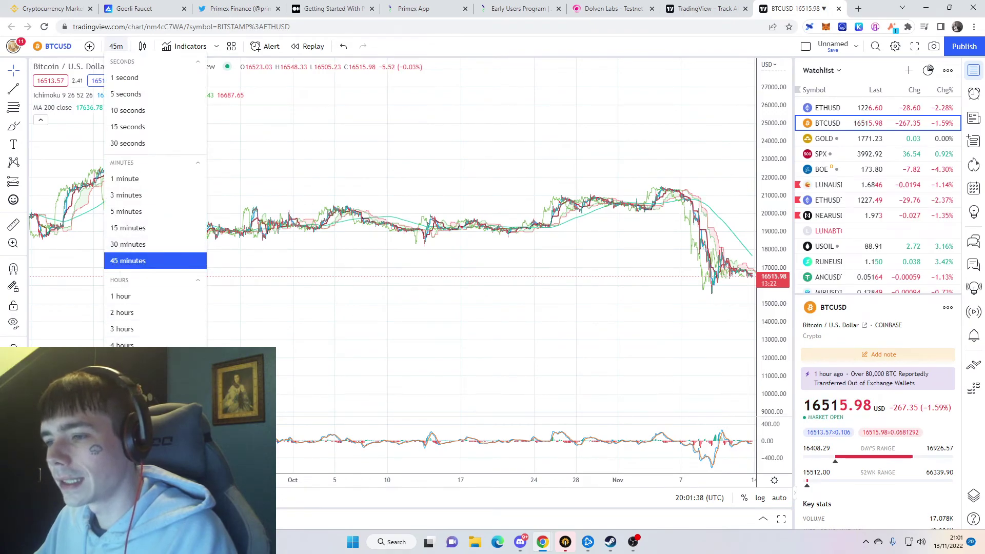
{"action": "left_click", "coordinate": [128, 380]}
{"action": "scroll", "coordinate": [682, 290], "scroll_direction": "up", "scroll_amount": 10}
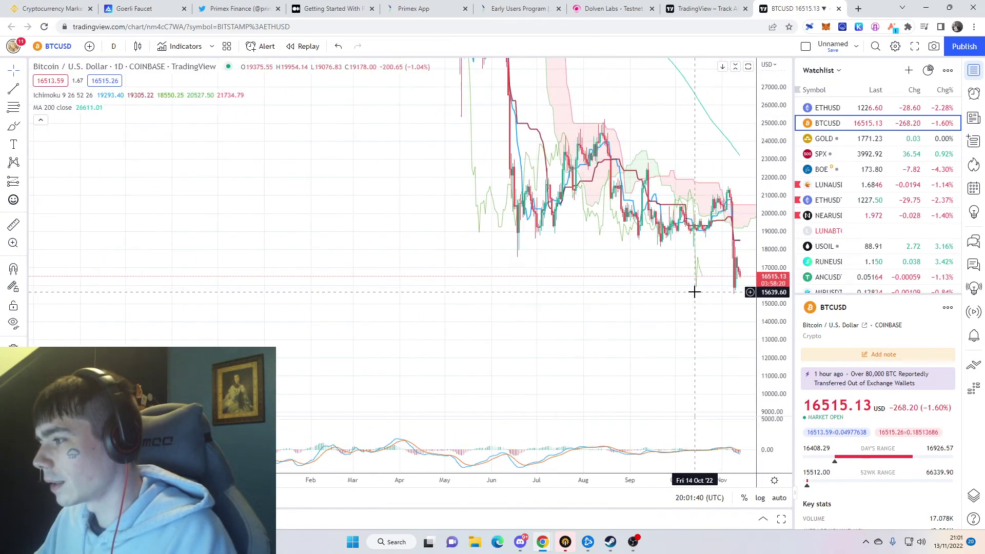
{"action": "scroll", "coordinate": [700, 292], "scroll_direction": "up", "scroll_amount": 3}
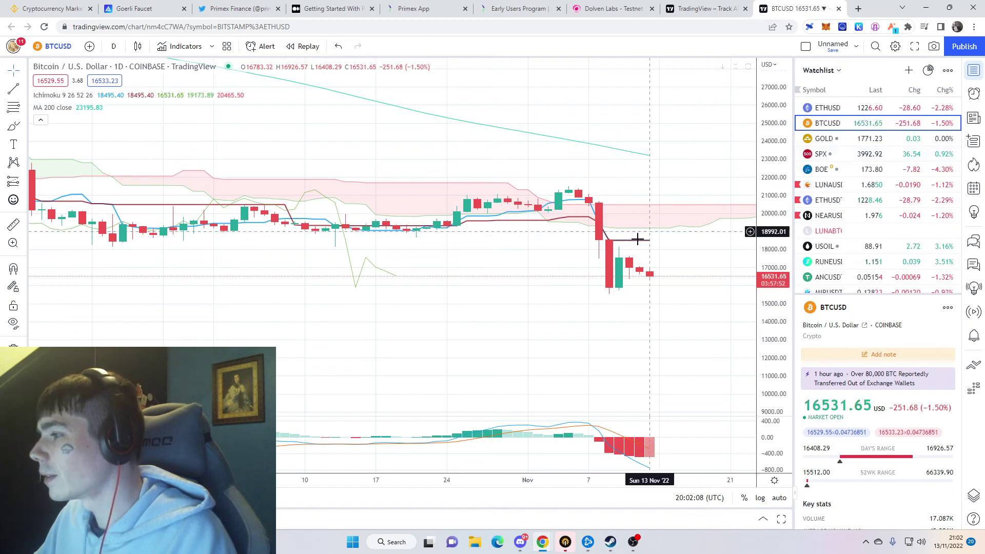
- Show ETHUSD daily candles through mid-November with a compressed price scale
{"action": "left_click", "coordinate": [800, 107]}
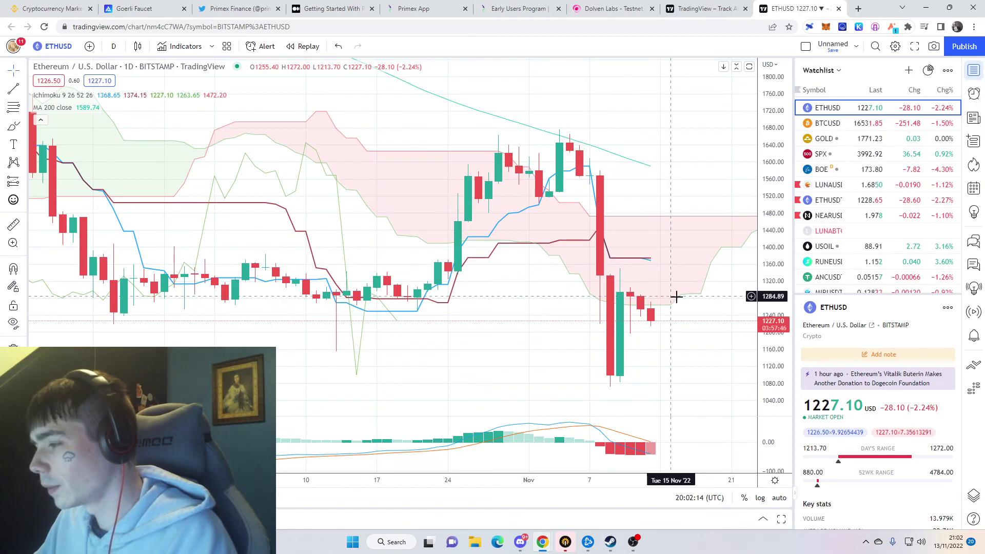
{"action": "scroll", "coordinate": [677, 300], "scroll_direction": "down", "scroll_amount": 3}
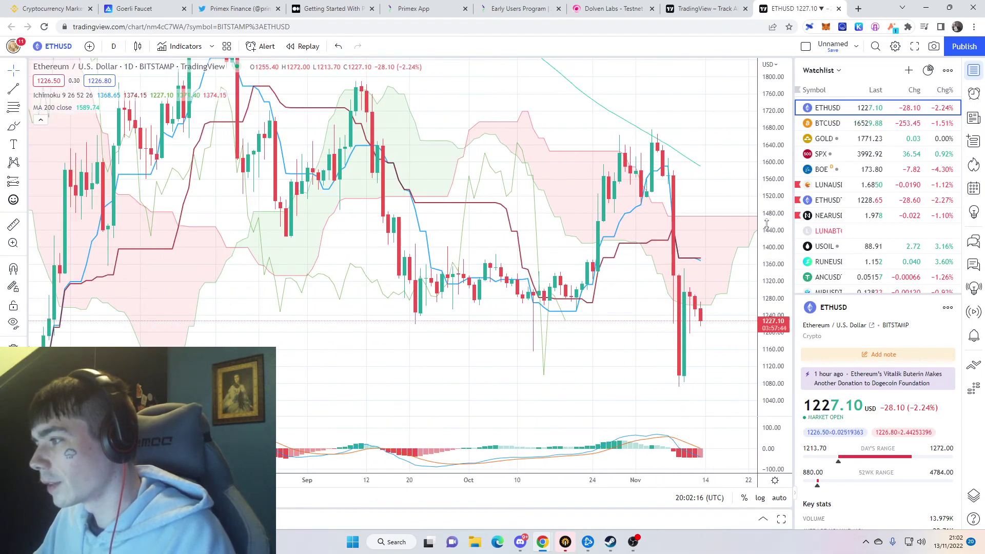
{"action": "scroll", "coordinate": [765, 326], "scroll_direction": "down", "scroll_amount": 3}
{"action": "left_click_drag", "start_coordinate": [777, 298], "coordinate": [774, 407]}
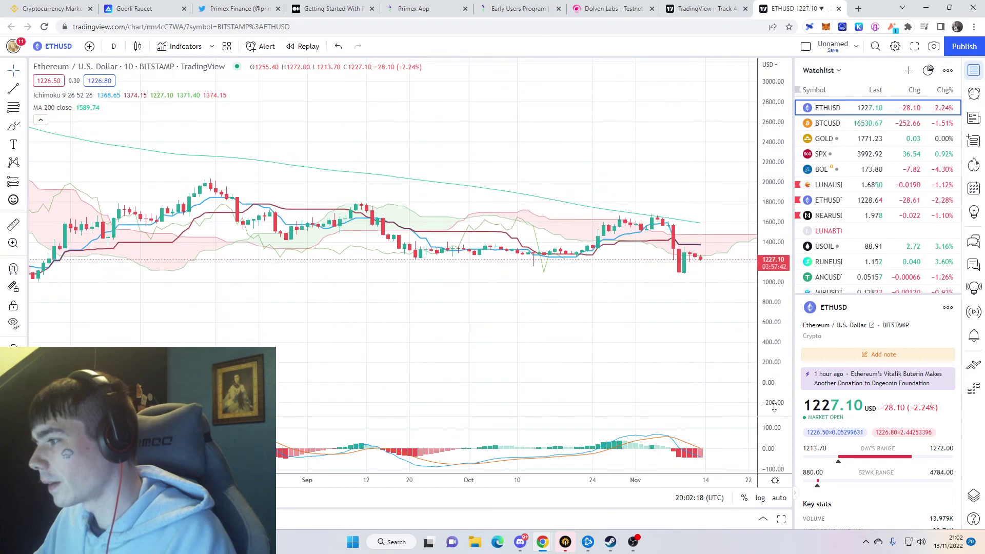